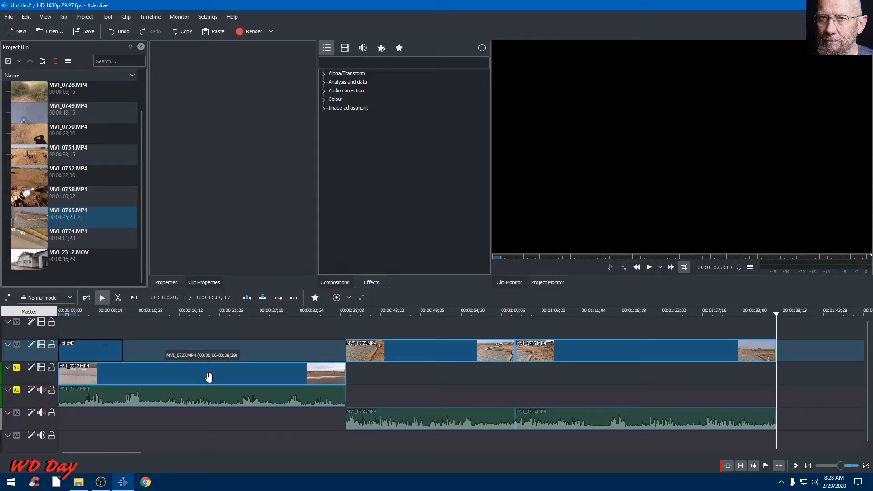
pyautogui.rightClick(223, 377)
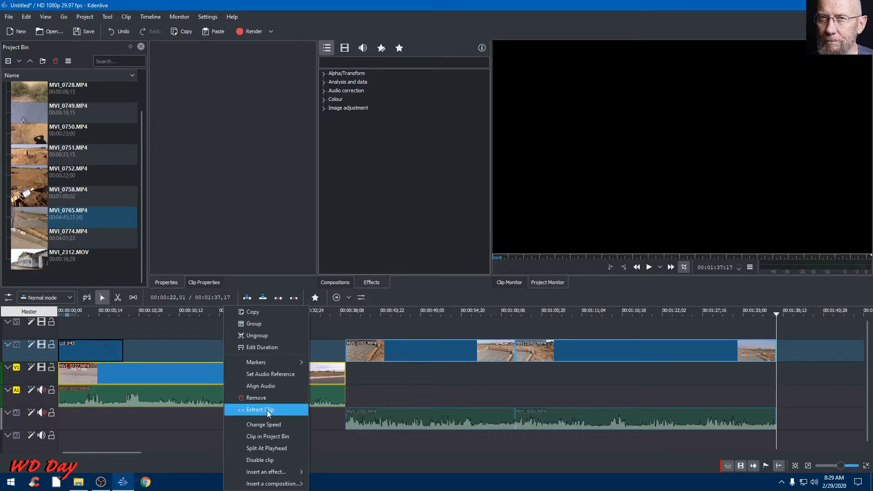
pyautogui.click(270, 426)
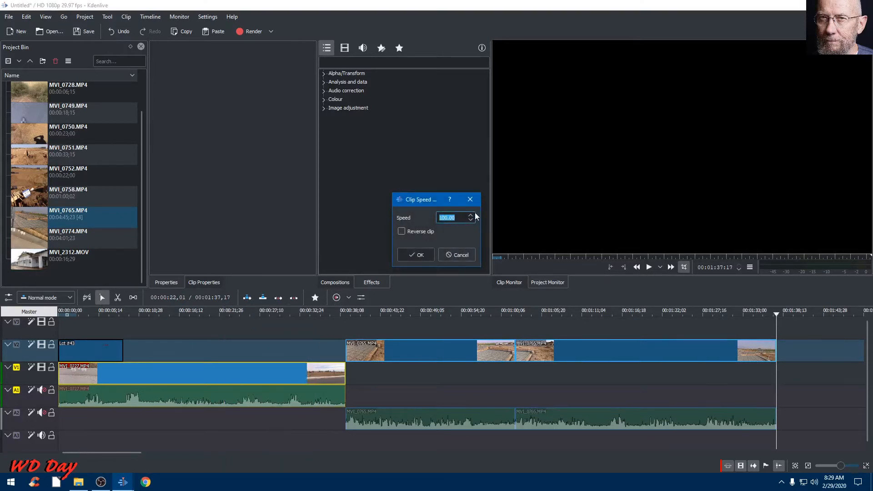
pyautogui.moveTo(461, 218); pyautogui.dragTo(431, 220)
pyautogui.click(458, 255)
# Try the first MVI_0765.MP4 clip on track V1 directly after MVI_0727.MP4 and return it to V2
pyautogui.moveTo(438, 347); pyautogui.dragTo(438, 369)
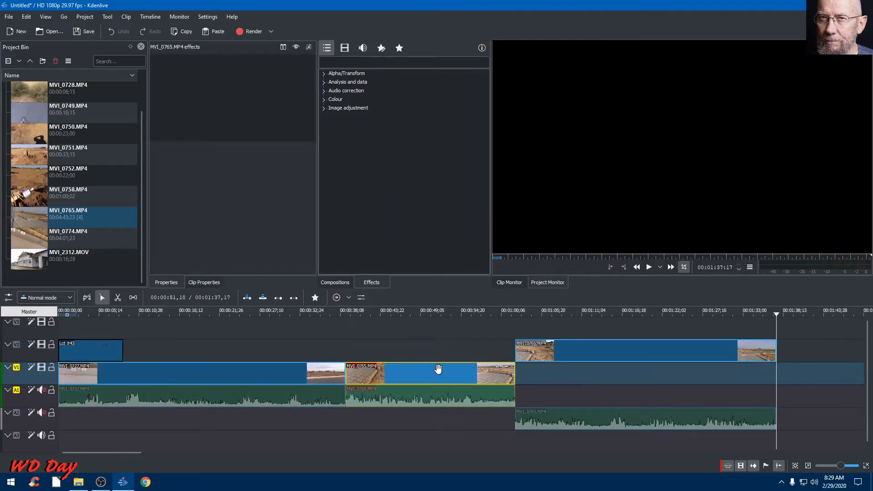
pyautogui.rightClick(257, 376)
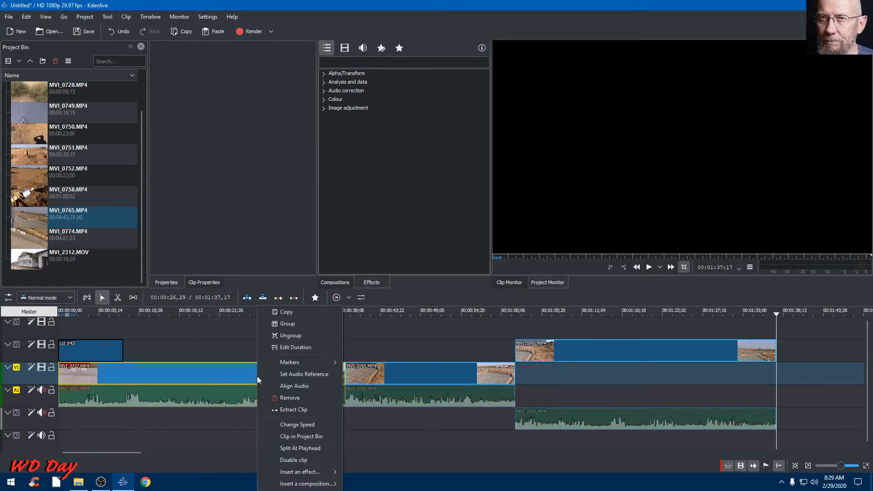
pyautogui.click(305, 425)
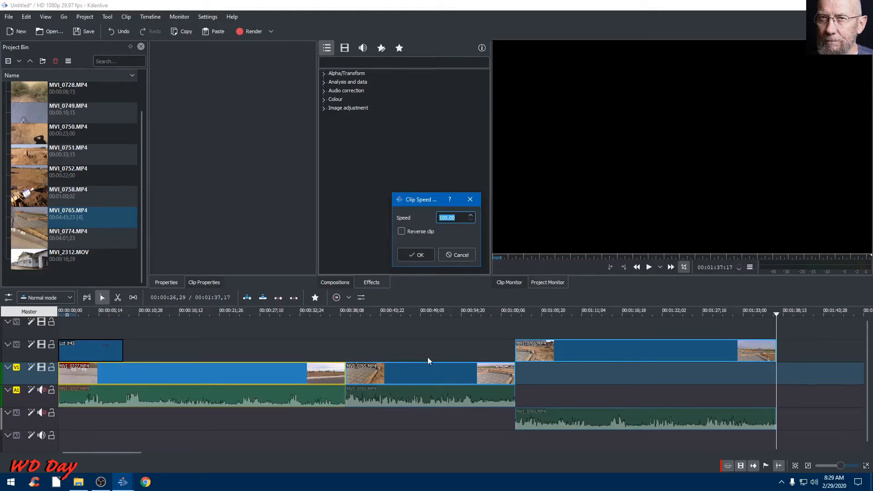
pyautogui.click(459, 253)
pyautogui.moveTo(422, 372); pyautogui.dragTo(425, 348)
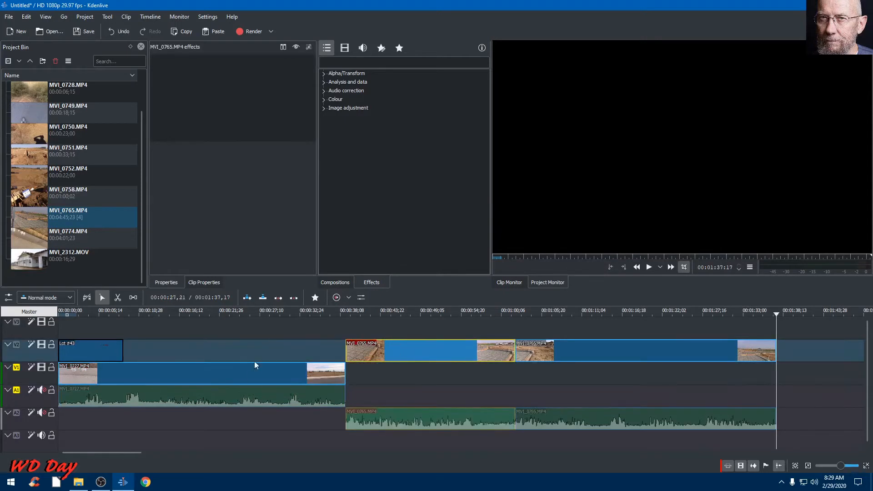
# Set the speed of the MVI_0727.MP4 clip on track V1 to 50%
pyautogui.rightClick(200, 373)
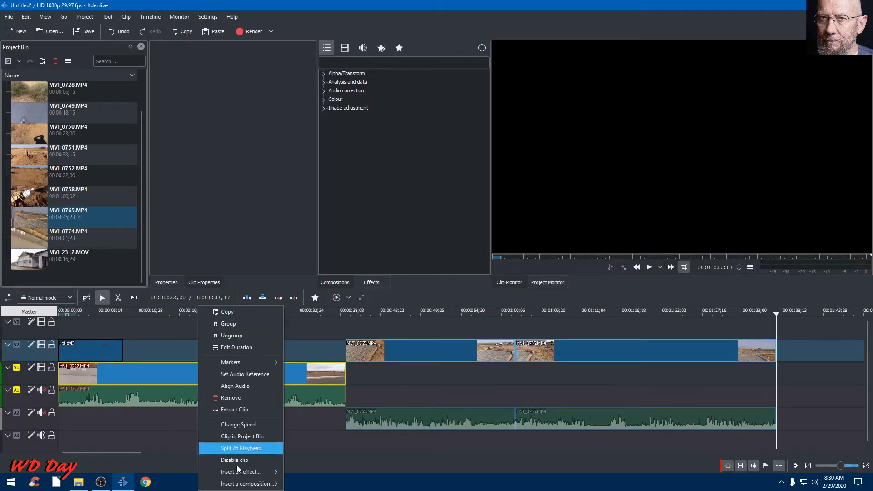
pyautogui.click(248, 425)
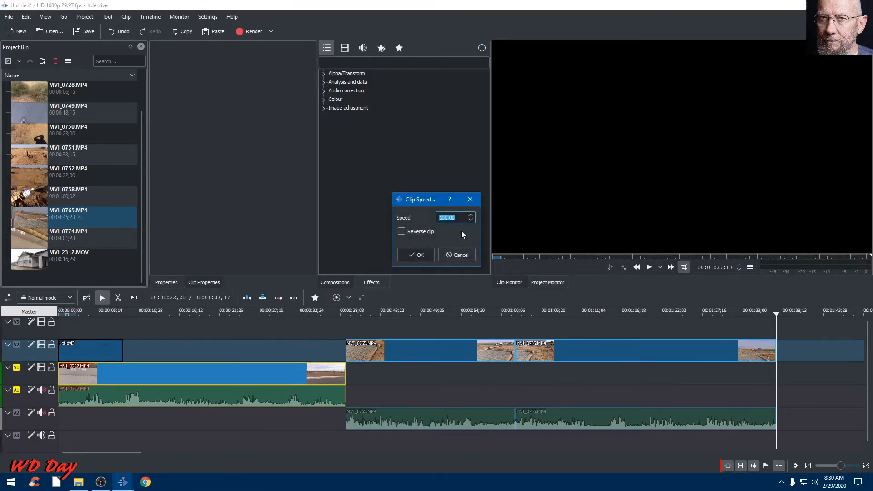
pyautogui.moveTo(461, 218); pyautogui.dragTo(436, 220)
pyautogui.rightClick(450, 217)
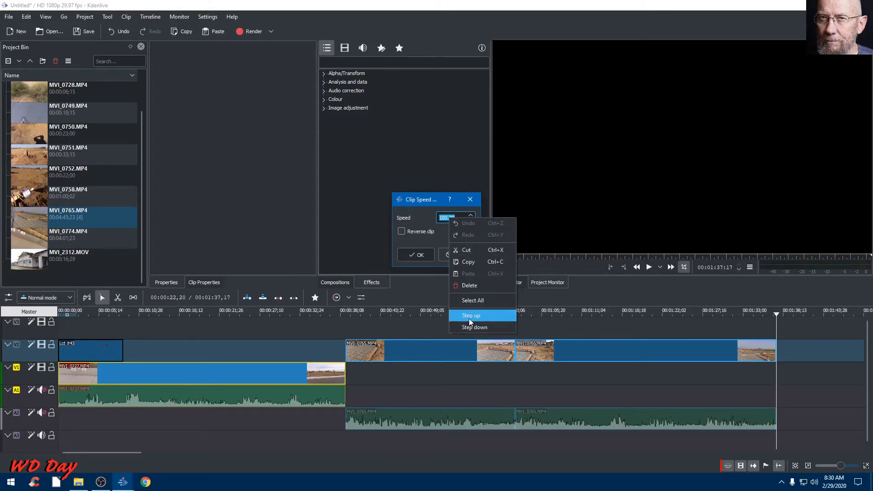
pyautogui.click(473, 300)
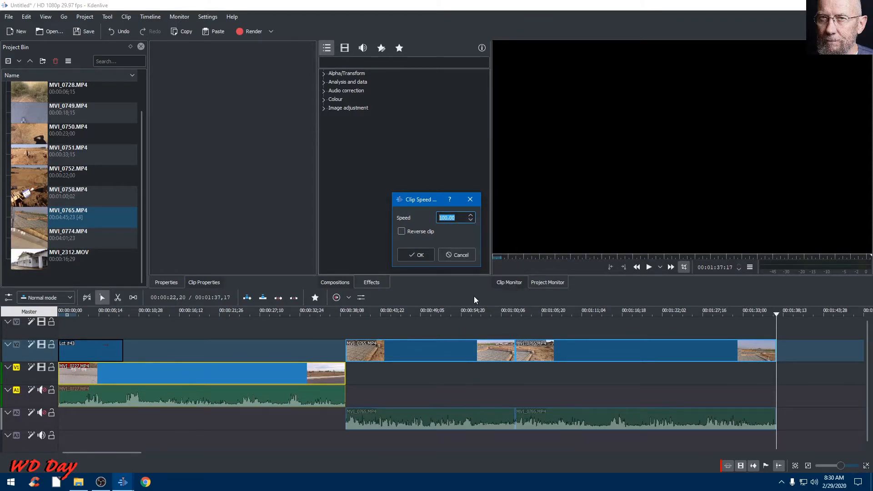
pyautogui.write('5')
pyautogui.click(419, 254)
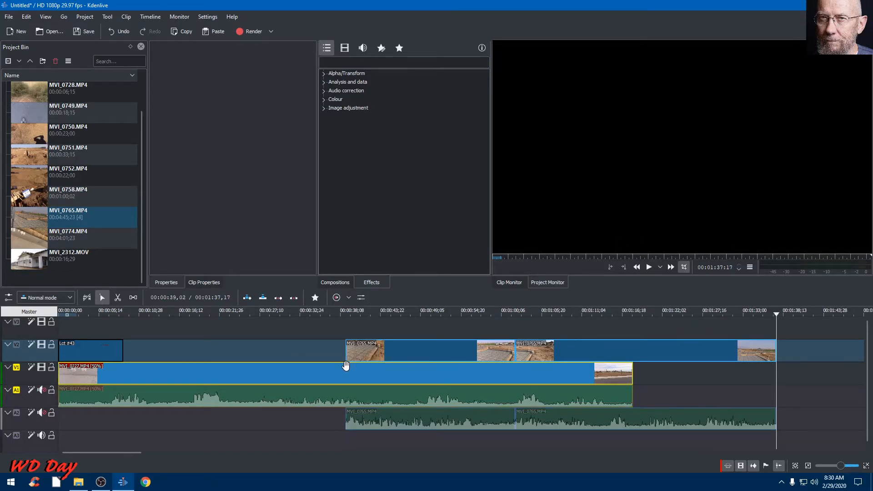
# Preview the slowed MVI_0727.MP4 clip from the start of the timeline and return to the beginning
pyautogui.hotkey('ctrl', 'Home')
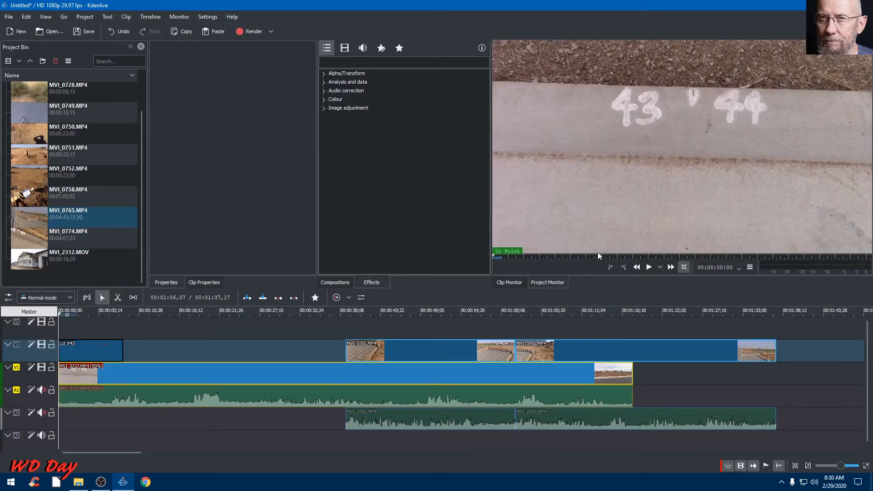
pyautogui.click(649, 267)
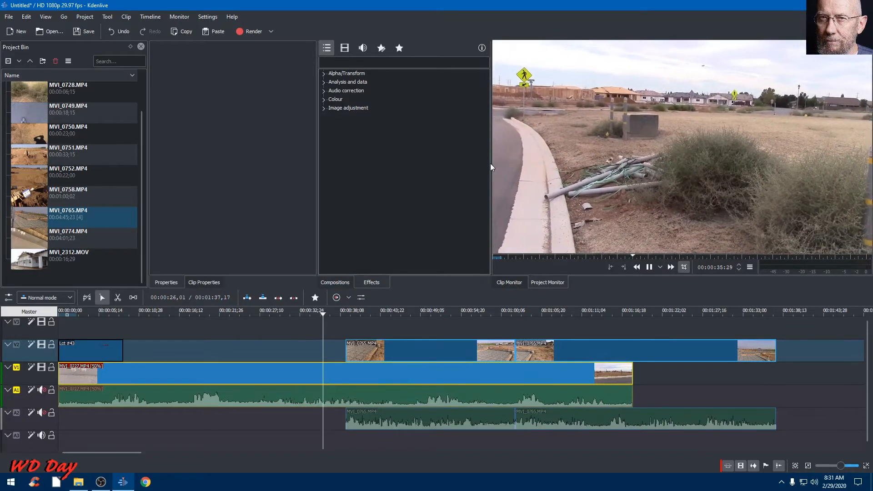
pyautogui.click(650, 268)
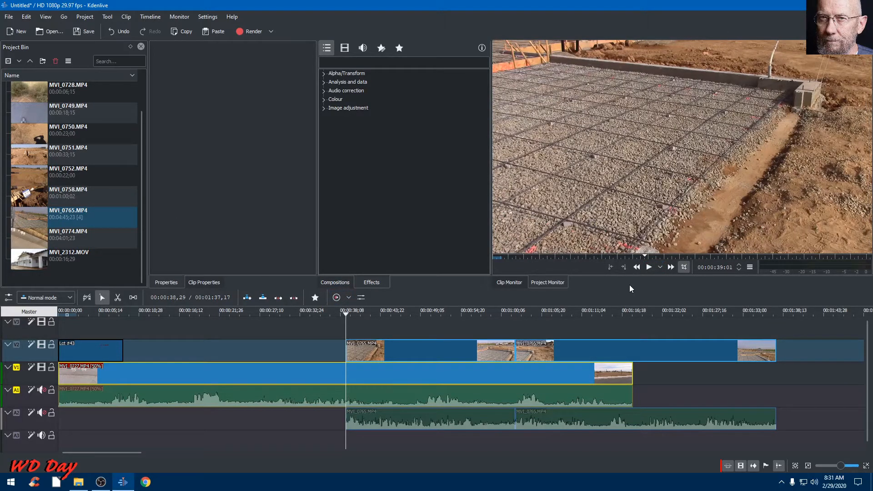
pyautogui.hotkey('ctrl', 'Home')
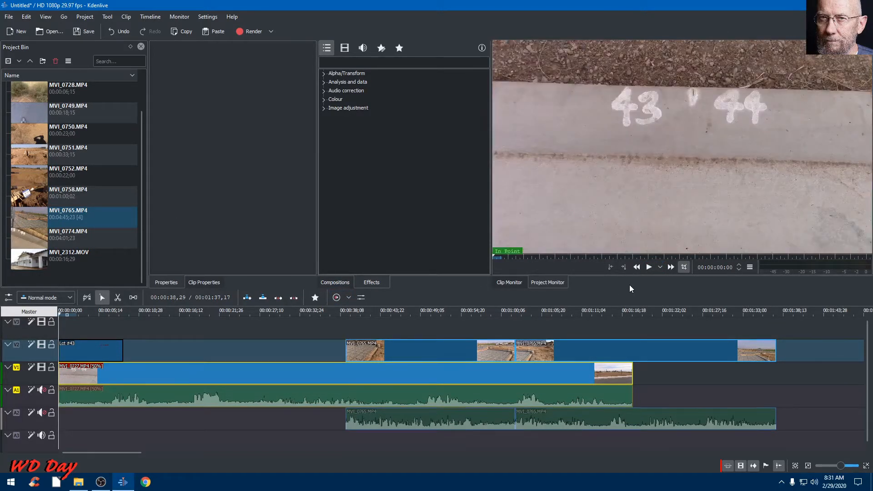
# Set the speed of the MVI_0727.MP4 clip on track V1 to 200%
pyautogui.rightClick(197, 378)
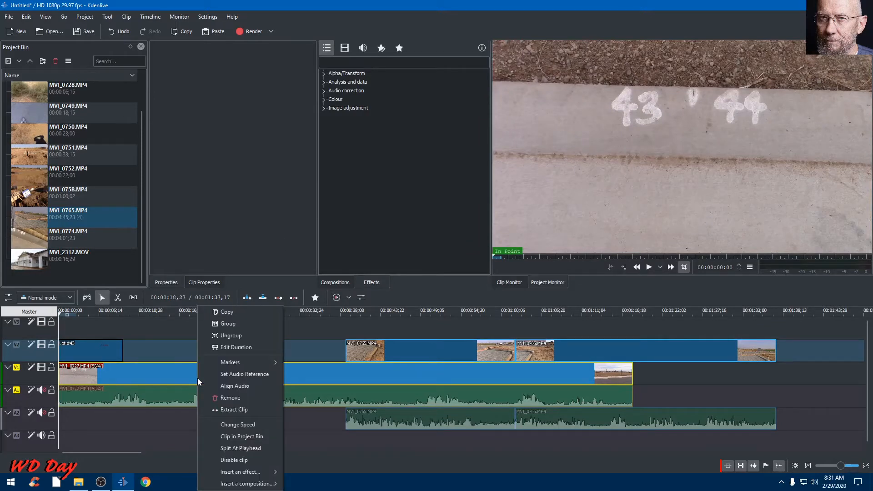
pyautogui.click(246, 424)
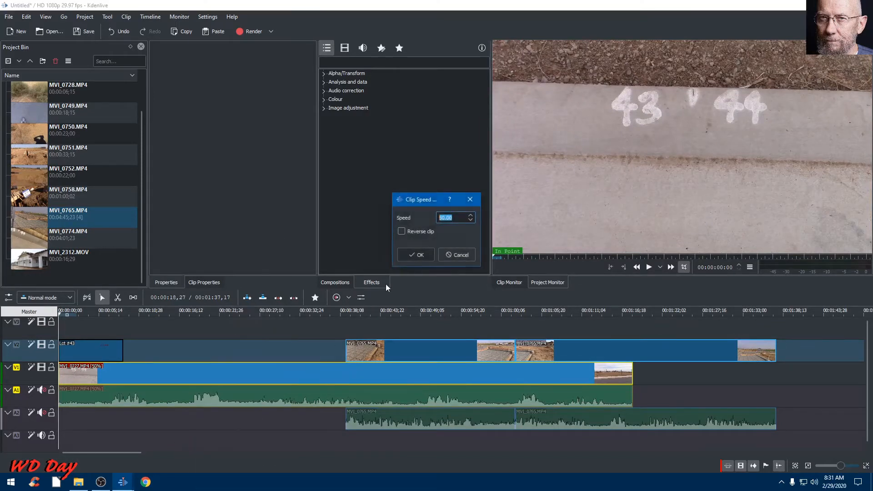
pyautogui.click(453, 217)
pyautogui.hotkey('ctrl', 'a')
pyautogui.rightClick(455, 217)
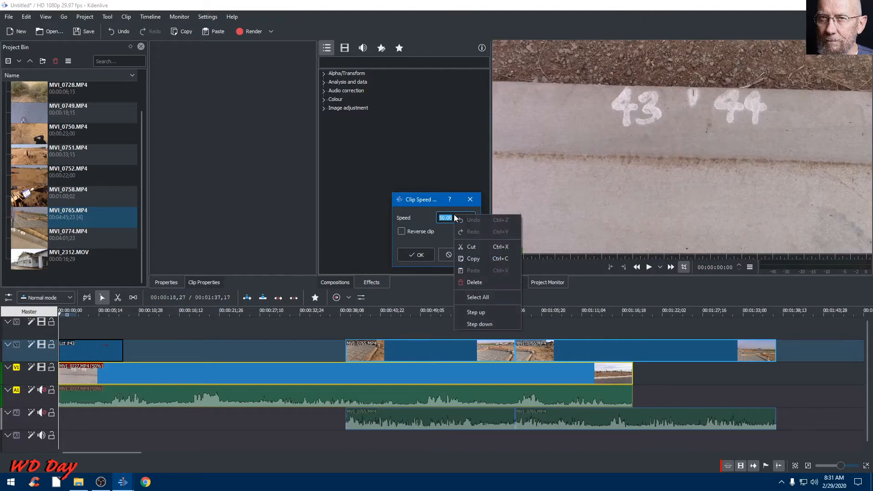
pyautogui.click(491, 297)
pyautogui.write('2')
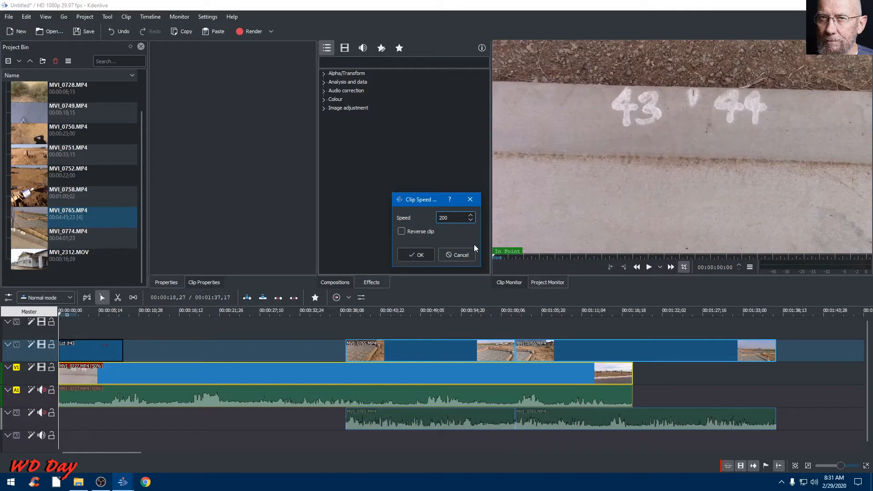
pyautogui.click(419, 255)
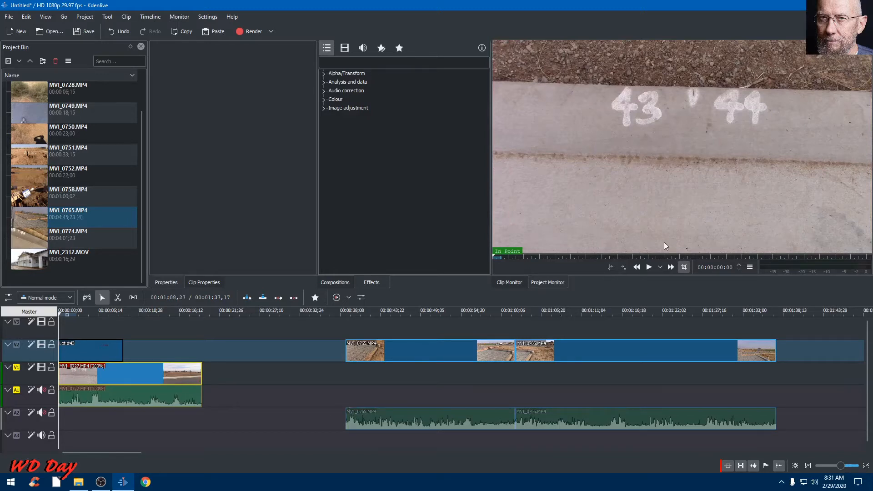
# Play the sped-up MVI_0727.MP4 clip from the start and return the playhead to the beginning
pyautogui.click(645, 269)
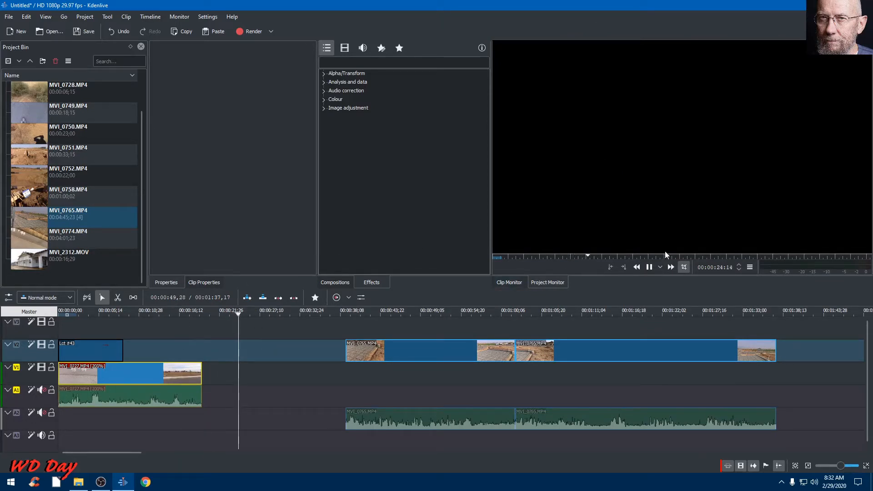
pyautogui.click(649, 267)
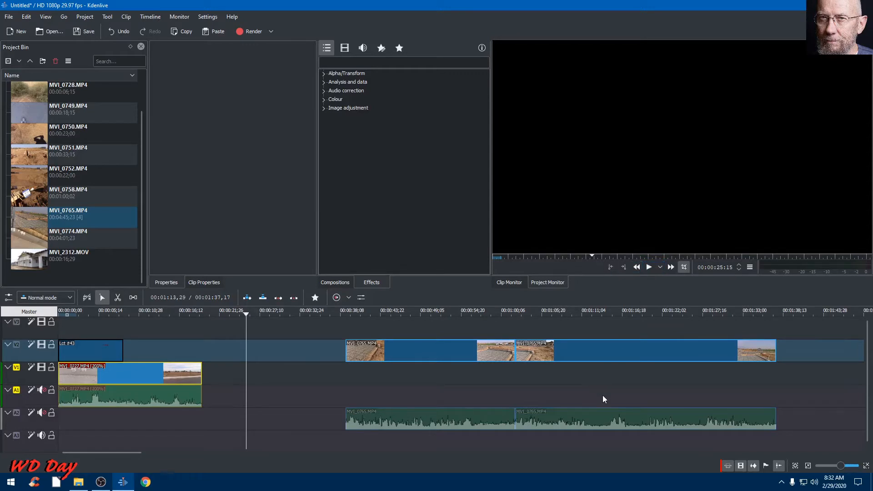
pyautogui.press('Home')
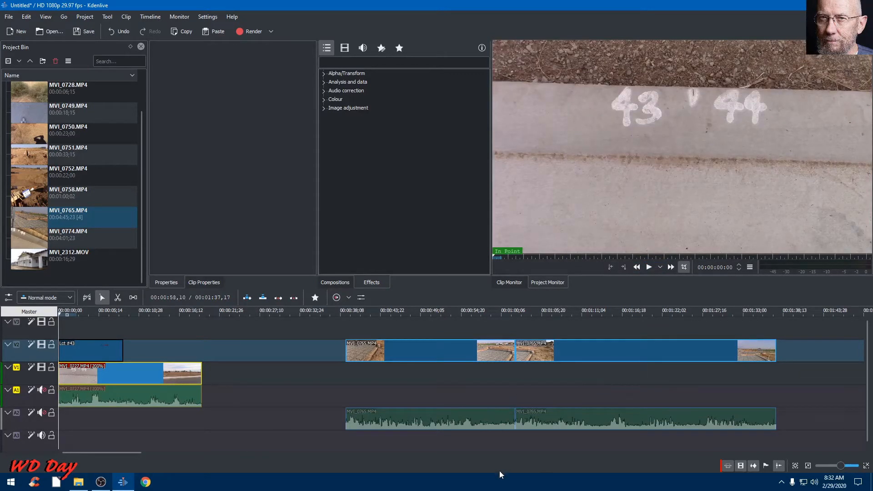
# Move both MVI_0765.MP4 clips down to track V1, placed end to end directly after MVI_0727.MP4
pyautogui.moveTo(469, 350); pyautogui.dragTo(332, 378)
pyautogui.moveTo(608, 352); pyautogui.dragTo(469, 373)
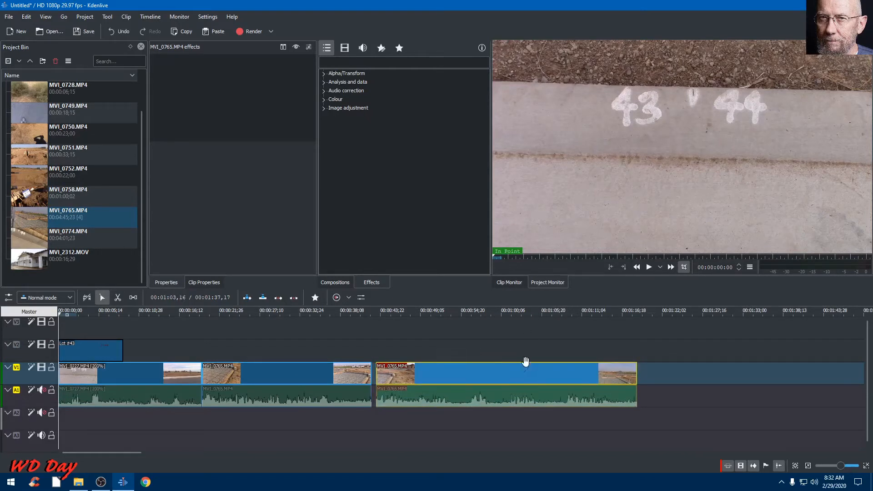
pyautogui.moveTo(528, 381); pyautogui.dragTo(524, 382)
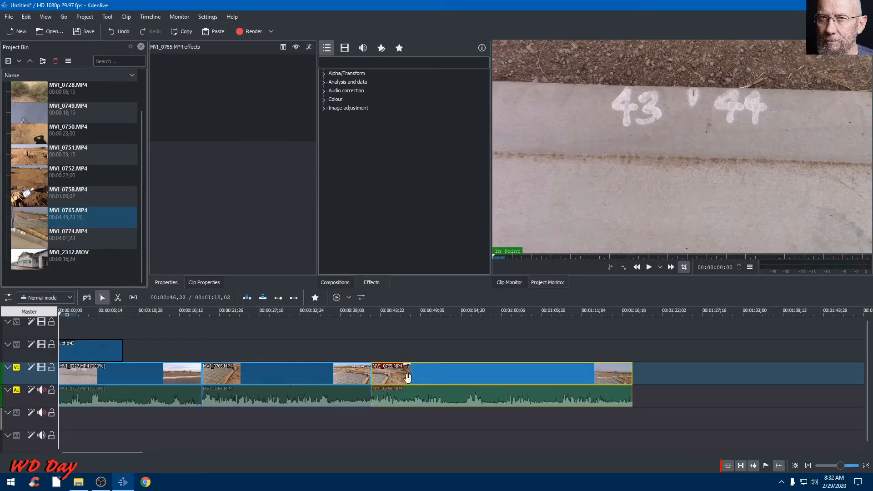
# Move the second MVI_0765.MP4 clip aside onto V2 and set the first MVI_0765.MP4 clip's speed to 200%
pyautogui.moveTo(449, 379); pyautogui.dragTo(545, 357)
pyautogui.click(268, 382)
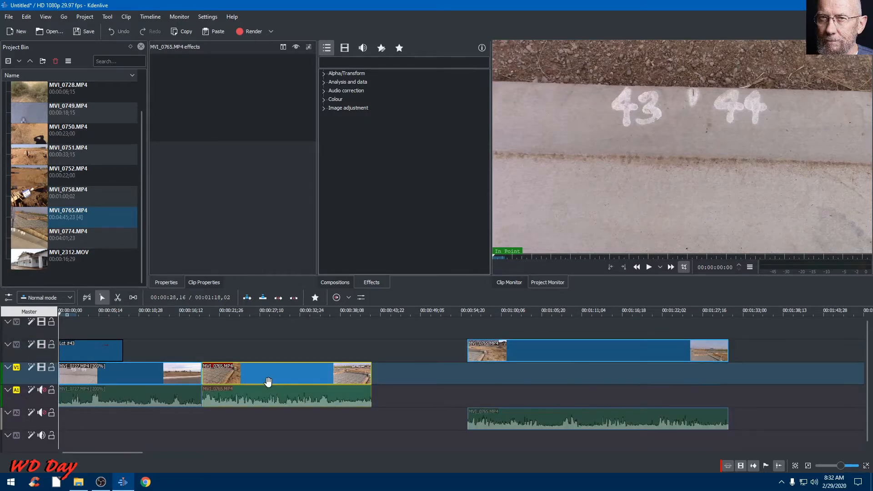
pyautogui.rightClick(268, 382)
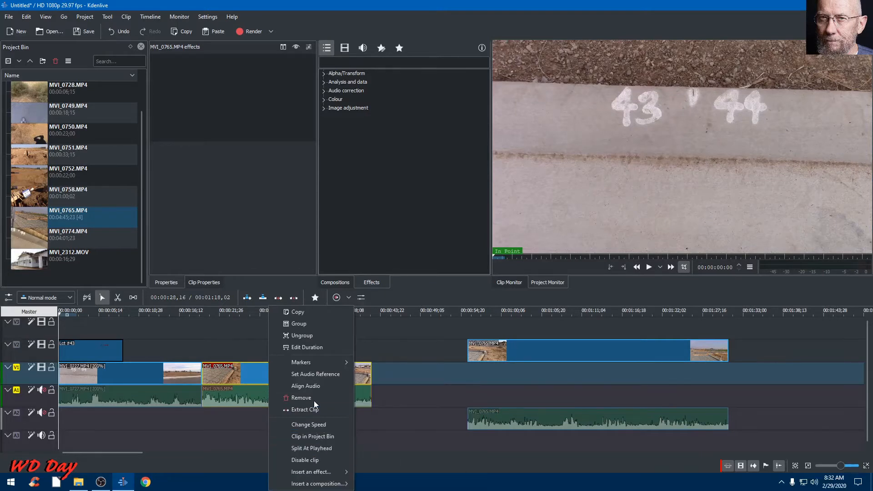
pyautogui.click(309, 426)
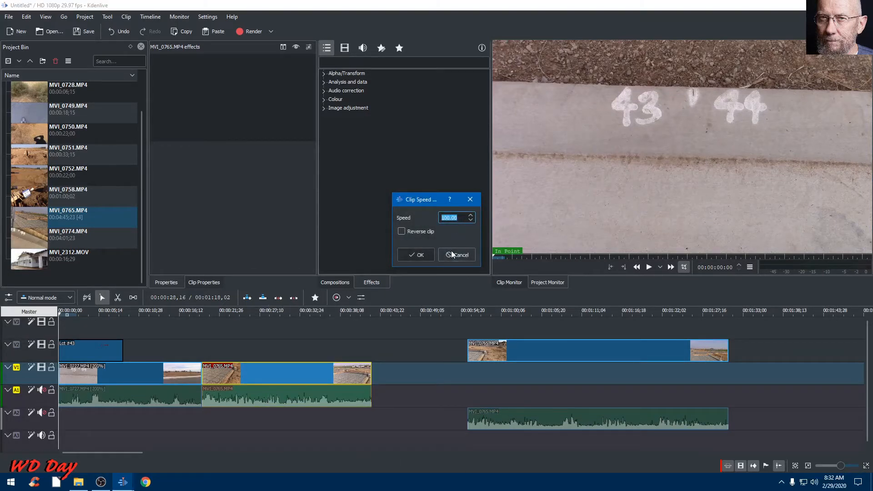
pyautogui.rightClick(460, 216)
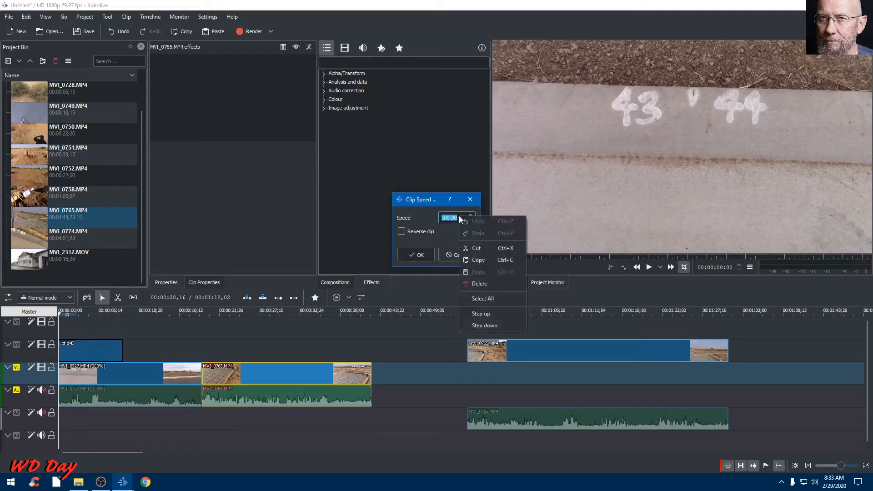
pyautogui.click(484, 299)
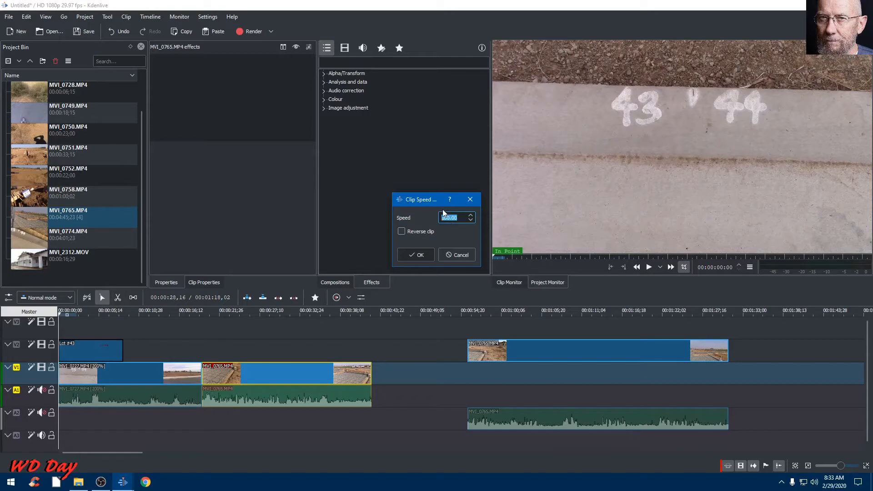
pyautogui.write('200')
pyautogui.click(419, 254)
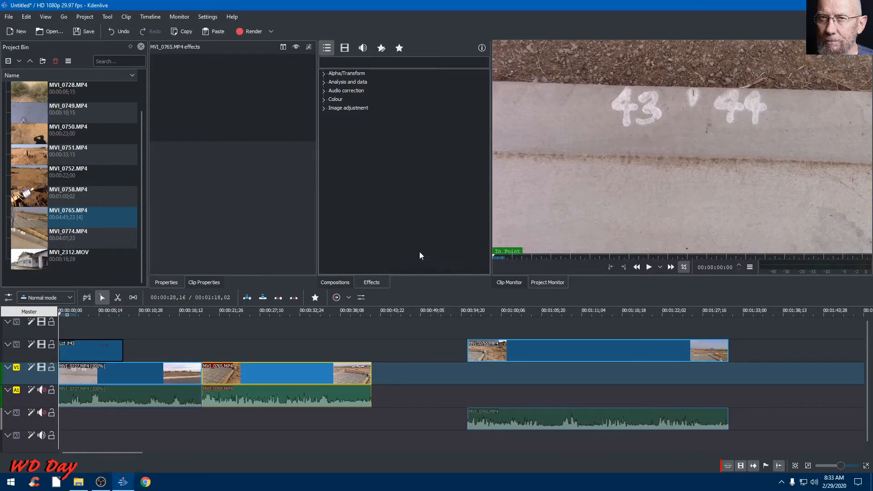
# Move the second MVI_0765.MP4 clip back onto V1, directly after the first one, and set its speed to 200%
pyautogui.moveTo(560, 363); pyautogui.dragTo(373, 363)
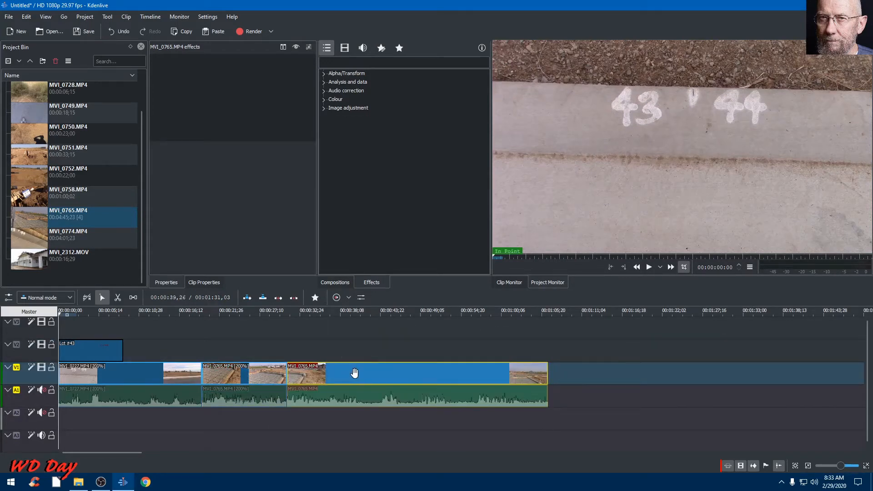
pyautogui.rightClick(356, 373)
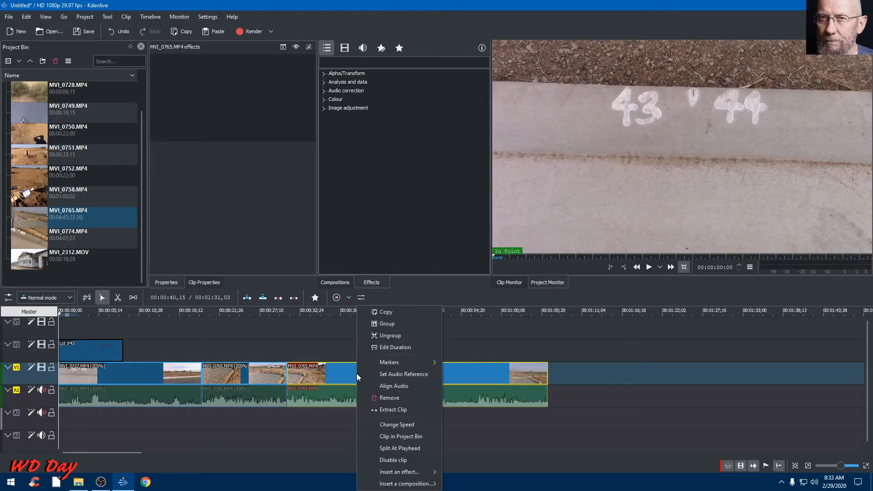
pyautogui.click(413, 424)
pyautogui.rightClick(449, 219)
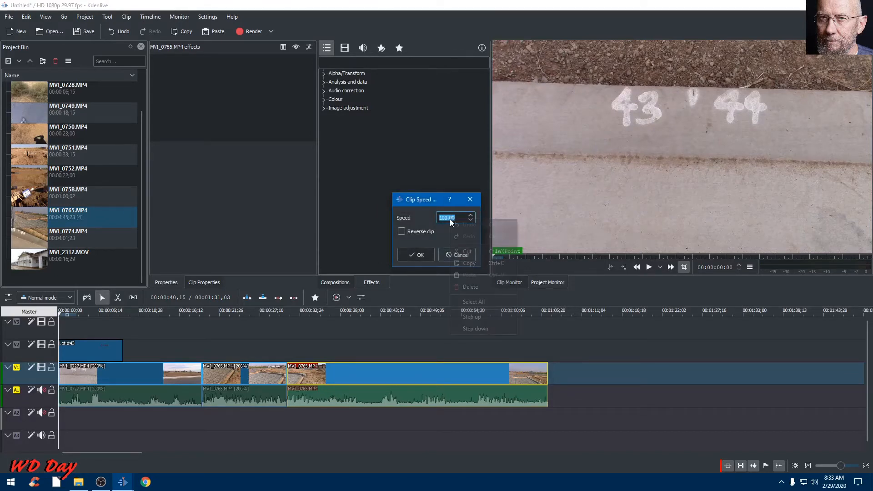
pyautogui.click(471, 301)
pyautogui.write('200')
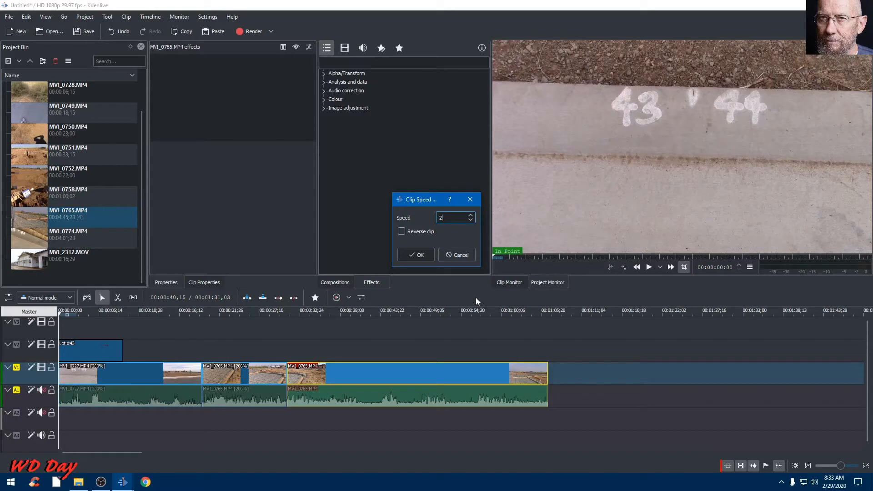
pyautogui.click(417, 255)
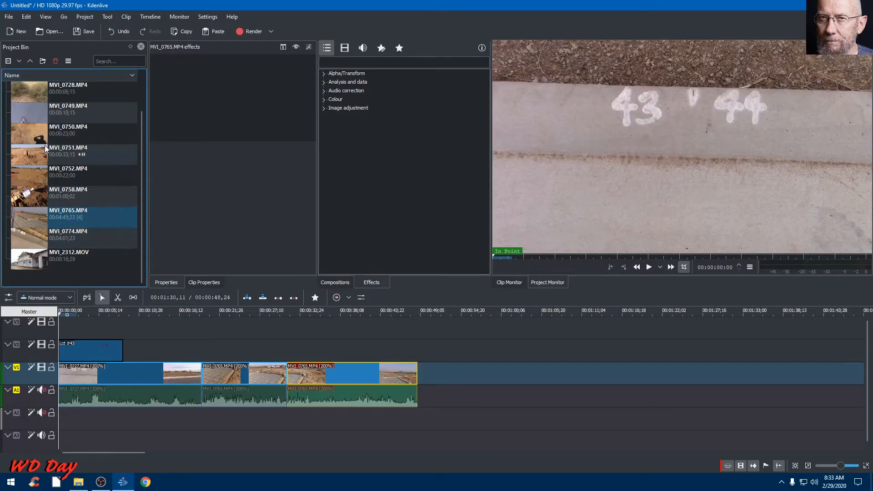
# Add MVI_2312.MOV from the project bin to track V1, directly after the last MVI_0765.MP4 clip
pyautogui.moveTo(43, 258); pyautogui.dragTo(420, 378)
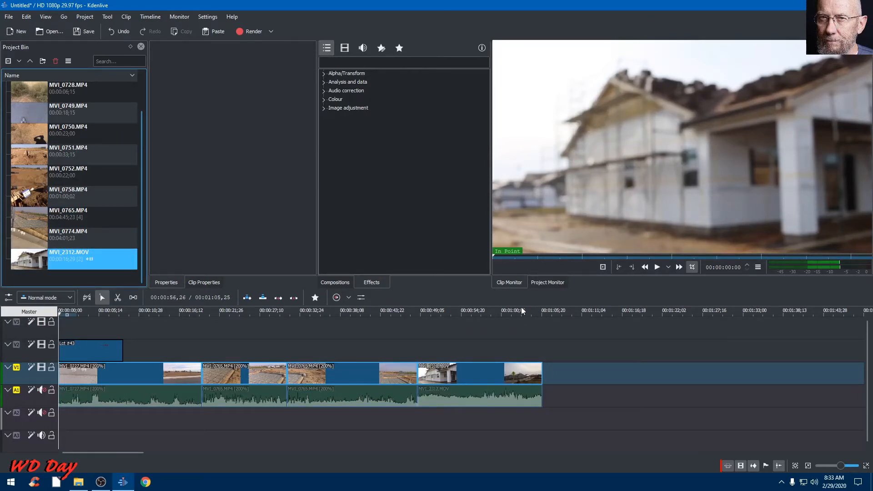
pyautogui.rightClick(458, 380)
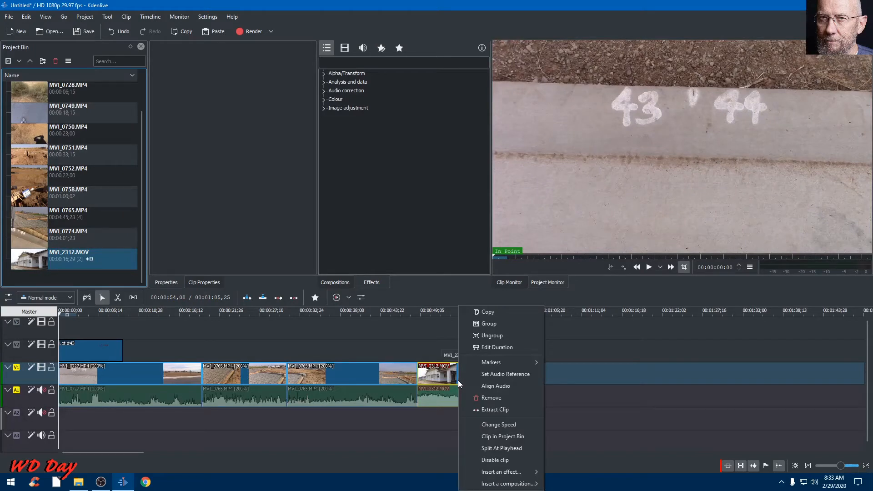
pyautogui.click(720, 344)
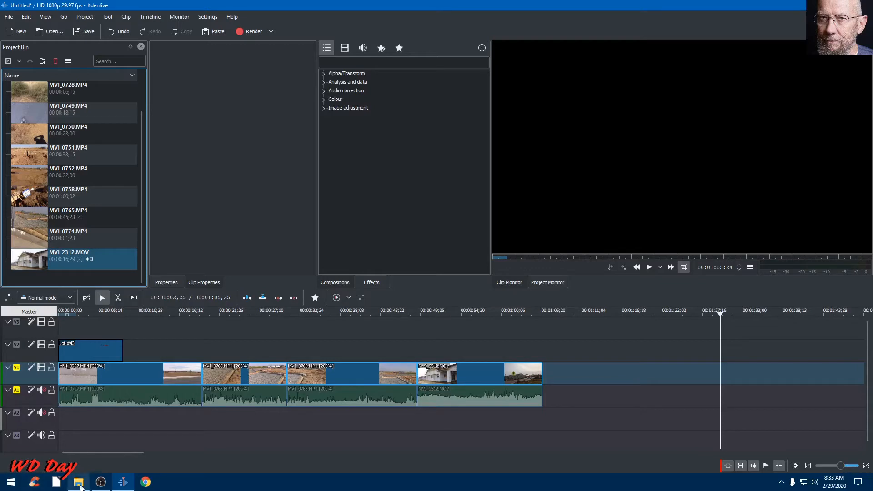
# Switch to File Explorer and import MVI_2314.MOV from the 2020_01_15 folder into the project bin
pyautogui.click(78, 482)
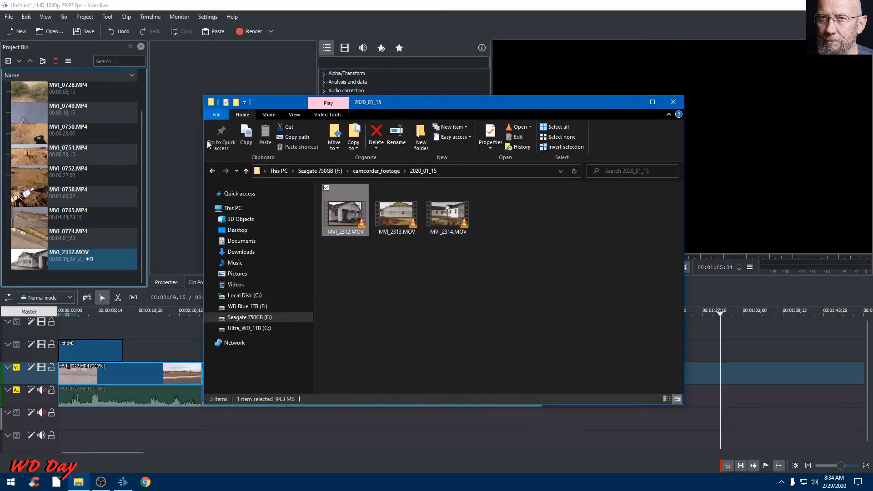
pyautogui.click(452, 217)
pyautogui.moveTo(451, 216); pyautogui.dragTo(113, 277)
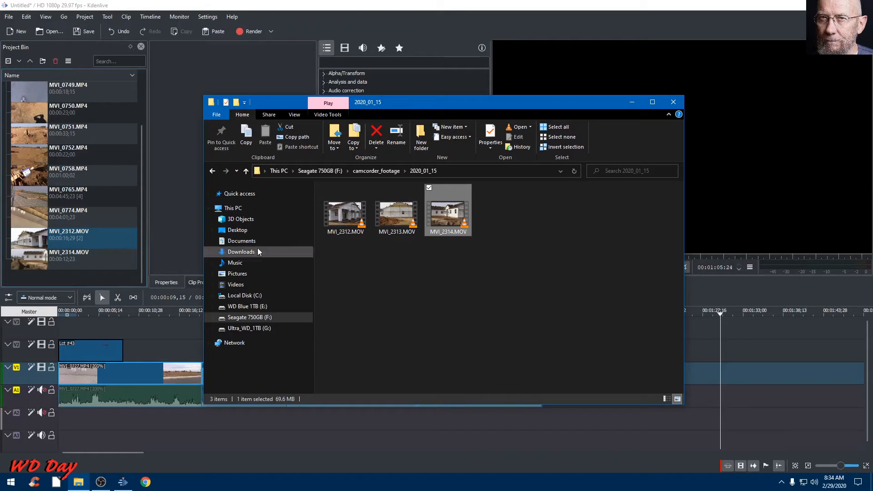
# Import MVI_0783.MP4 from the 2020_01_19 folder into the project bin and go back to the camcorder_footage folder
pyautogui.click(246, 171)
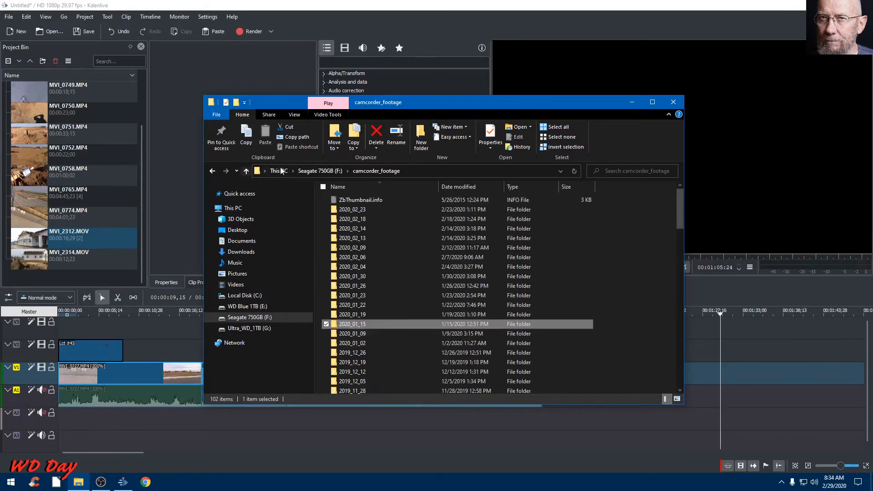
pyautogui.click(363, 314)
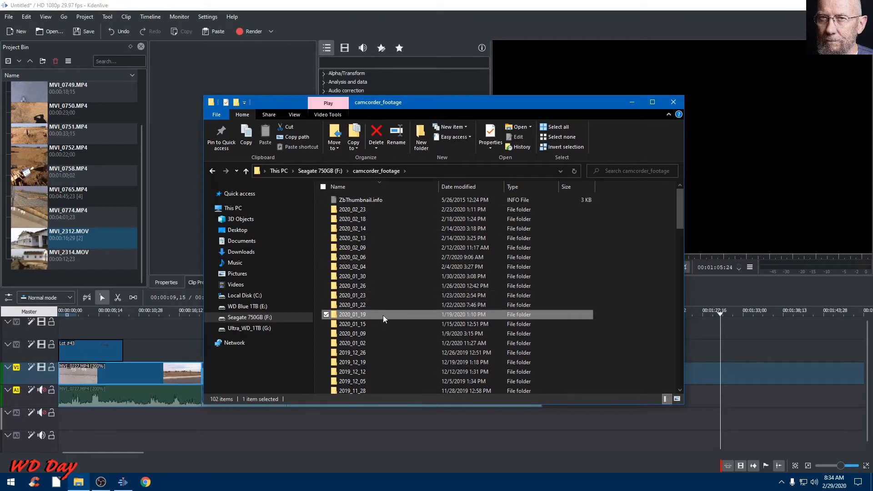
pyautogui.doubleClick(383, 315)
pyautogui.moveTo(347, 210); pyautogui.dragTo(103, 274)
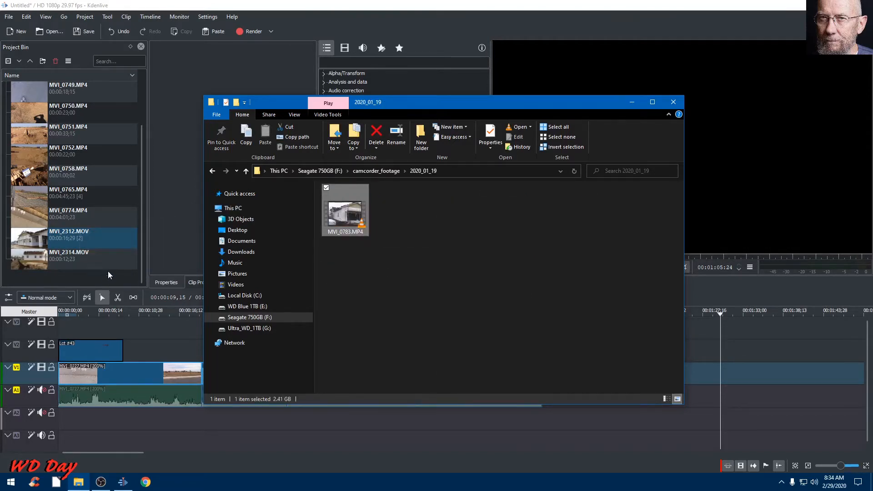
pyautogui.click(245, 171)
pyautogui.click(389, 219)
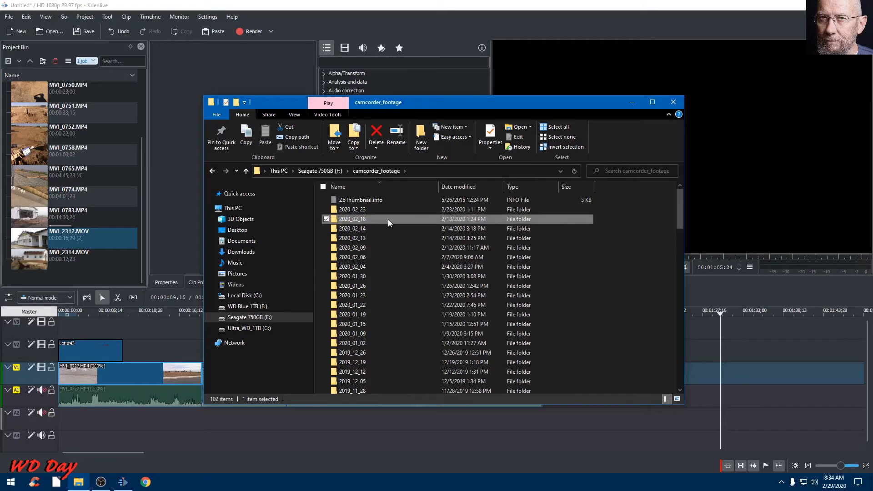
pyautogui.doubleClick(389, 219)
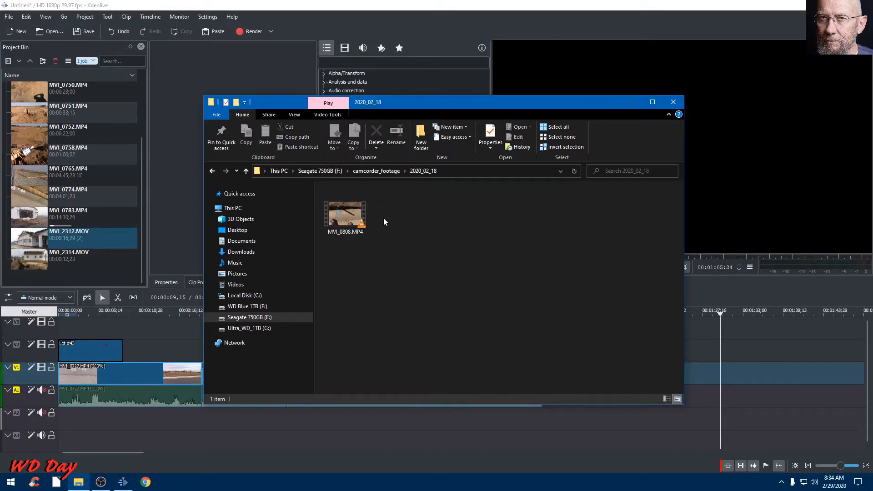
pyautogui.click(246, 171)
# Import MVI_0809.MP4 from the 2020_02_23 folder into the project bin and minimize the File Explorer window
pyautogui.doubleClick(357, 210)
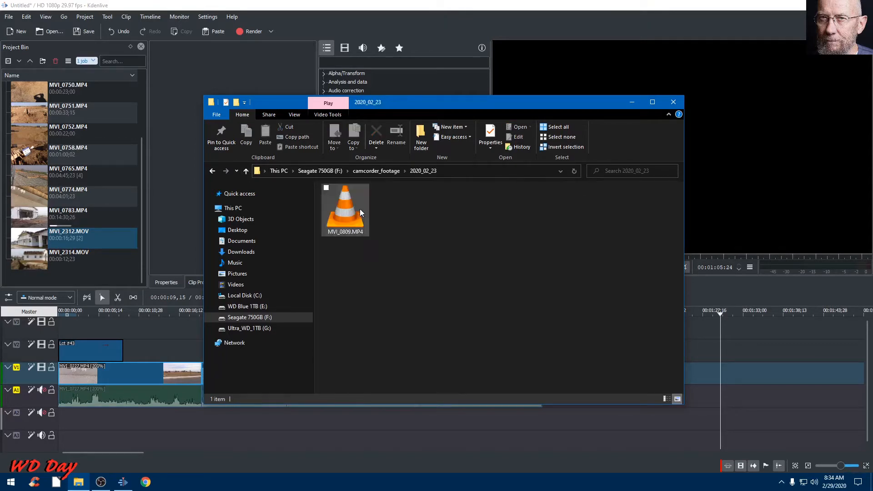
pyautogui.click(349, 214)
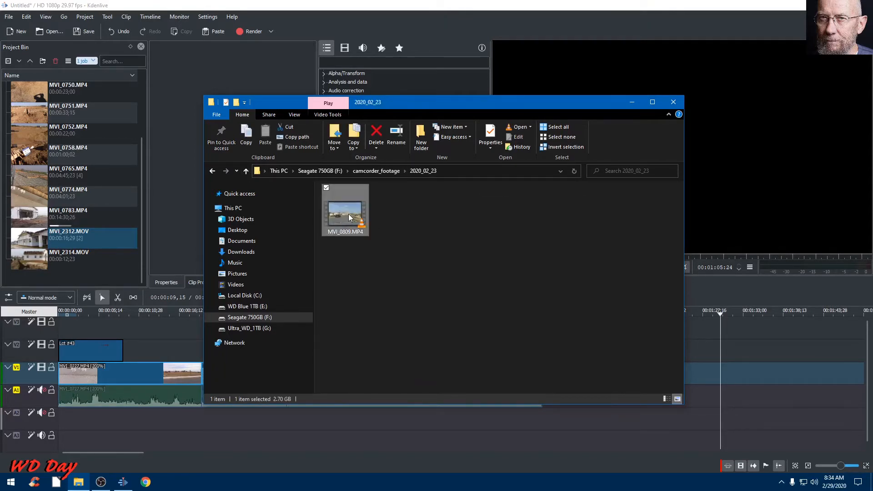
pyautogui.moveTo(348, 215); pyautogui.dragTo(108, 279)
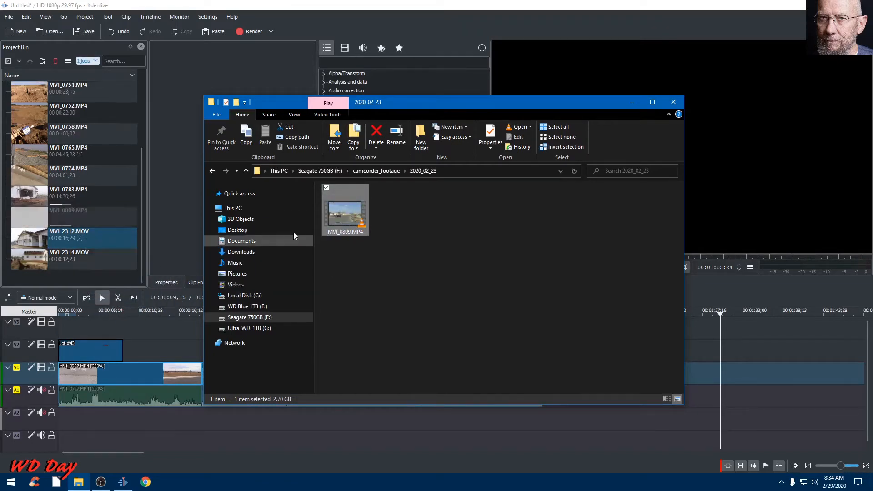
pyautogui.click(632, 102)
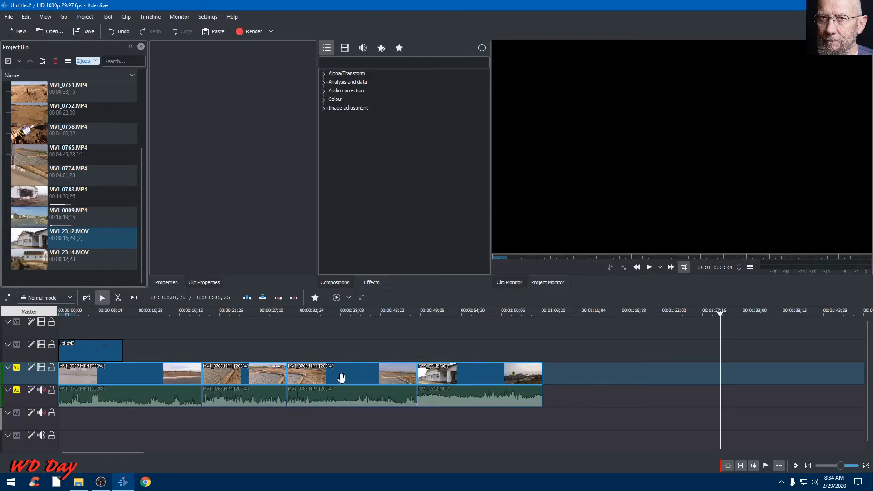
# Add MVI_2314.MOV and MVI_0809.MP4 to track V1, placed end to end directly after MVI_2312.MOV
pyautogui.rightClick(435, 376)
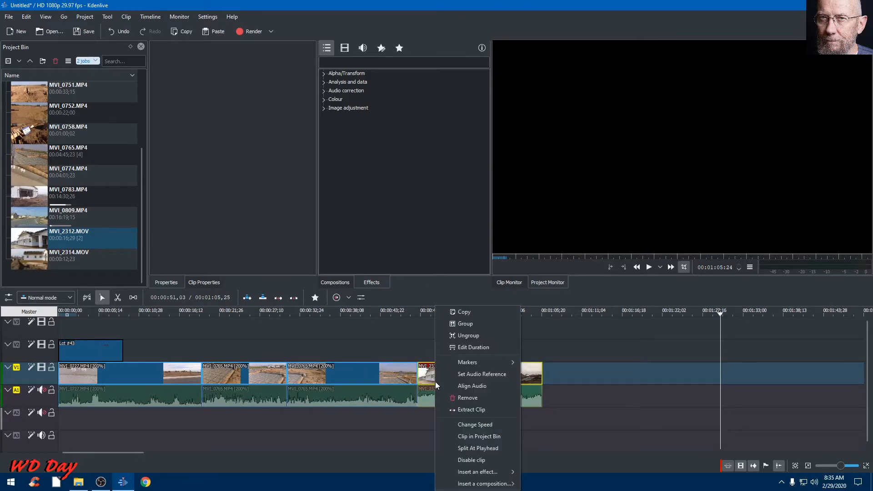
pyautogui.click(505, 335)
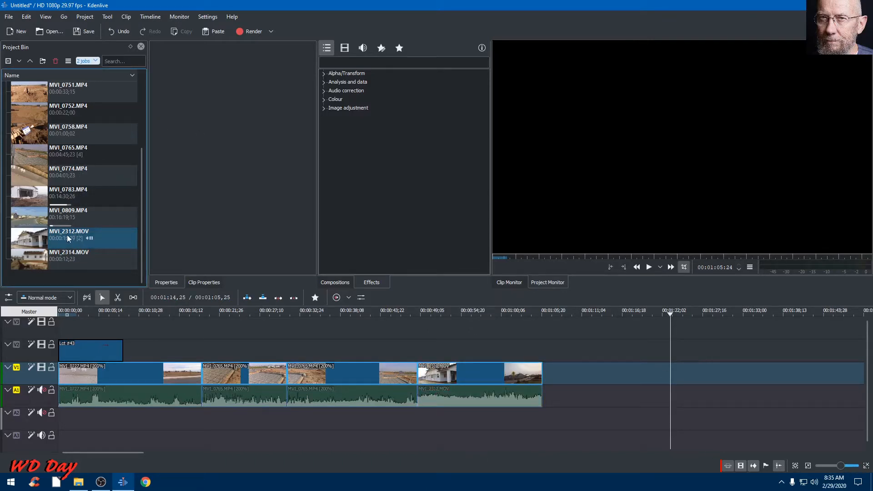
pyautogui.moveTo(67, 253); pyautogui.dragTo(544, 372)
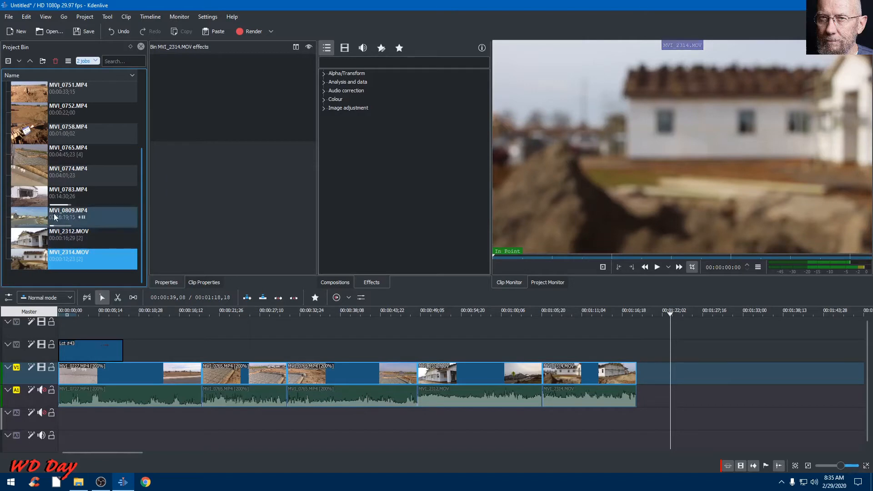
pyautogui.moveTo(51, 216); pyautogui.dragTo(638, 374)
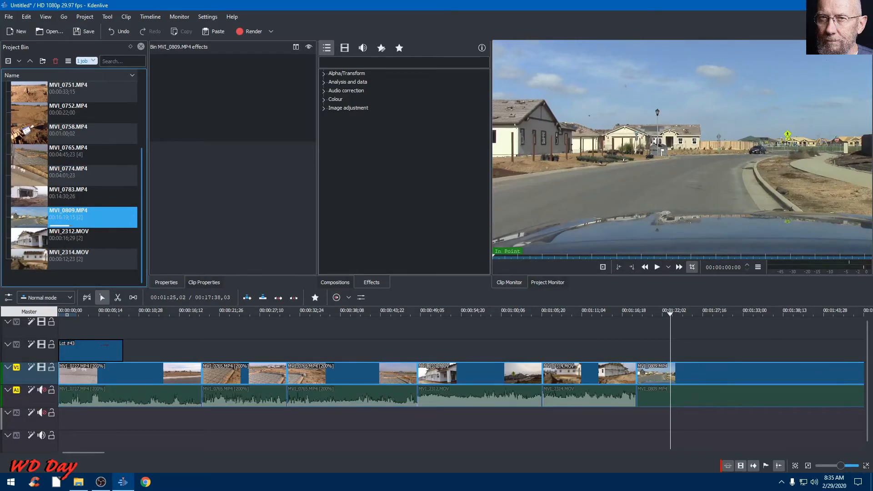
pyautogui.moveTo(92, 453); pyautogui.dragTo(470, 482)
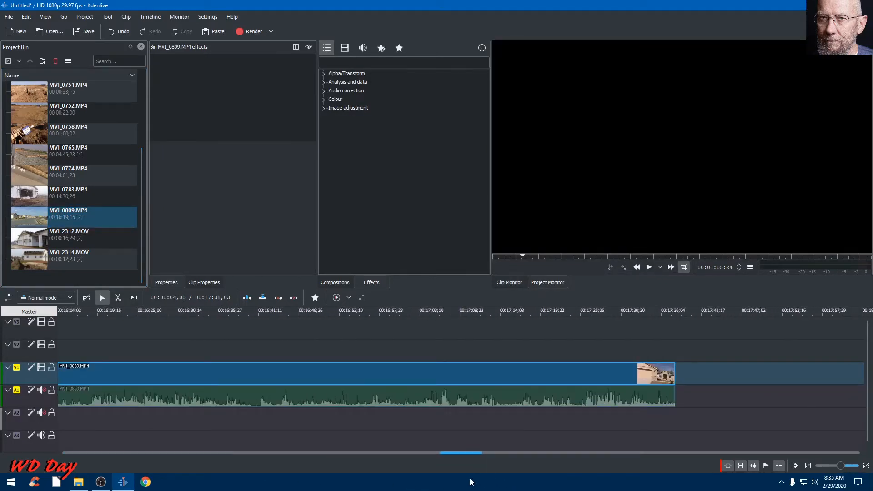
pyautogui.moveTo(470, 482); pyautogui.dragTo(63, 424)
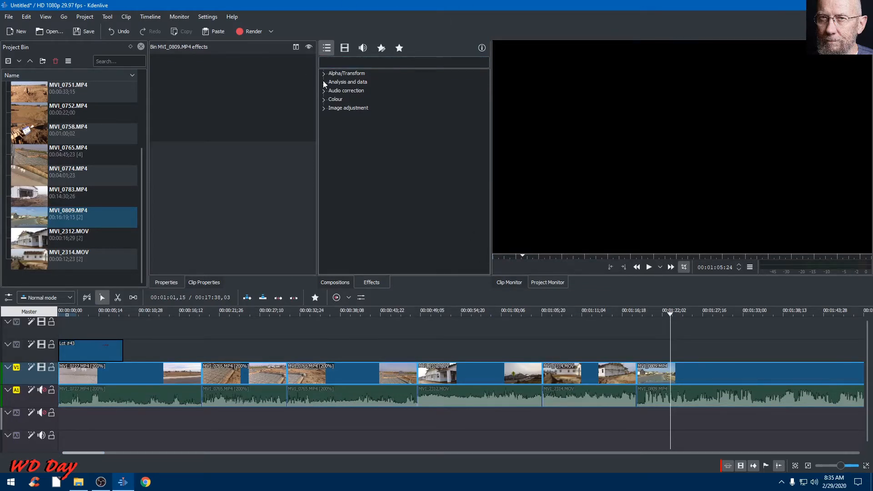
# Show only the favourite effects and expand the Alpha/Transform, Audio correction, Colour and Image adjustment categories
pyautogui.click(402, 49)
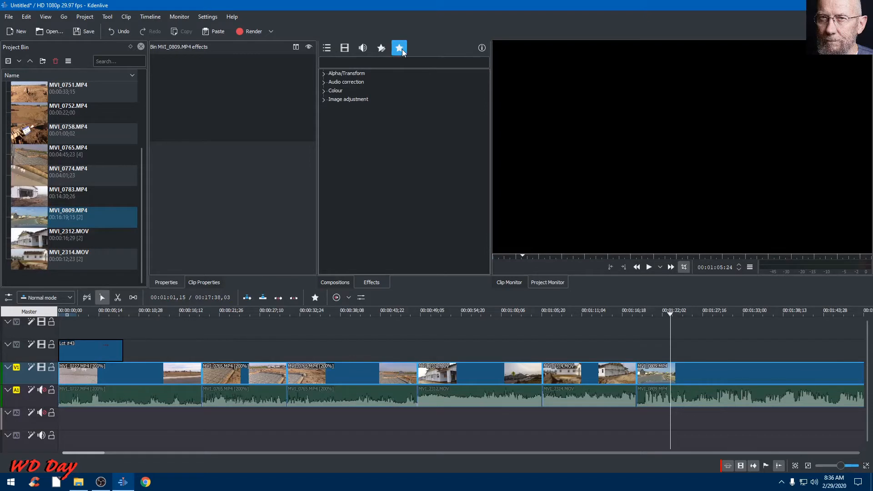
pyautogui.click(323, 74)
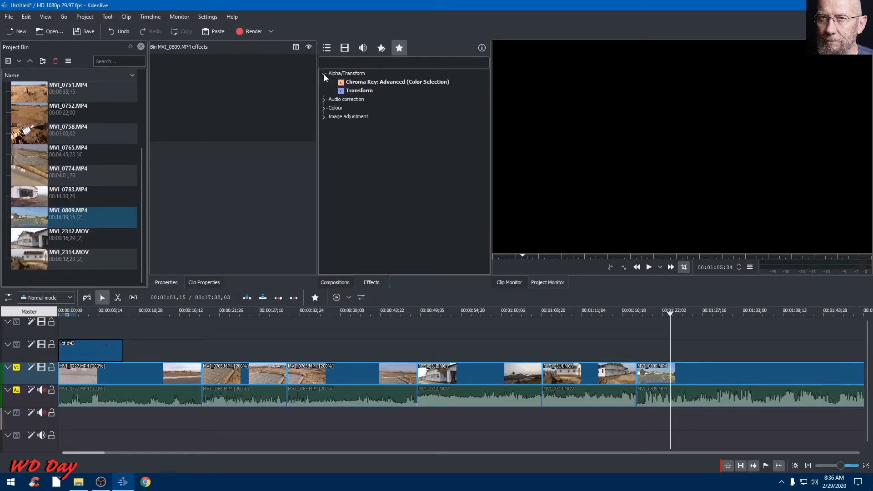
pyautogui.click(326, 98)
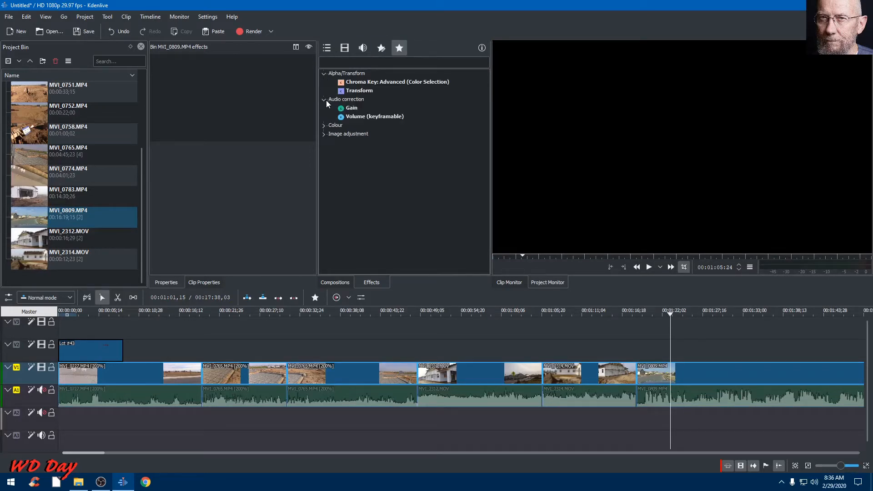
pyautogui.click(359, 92)
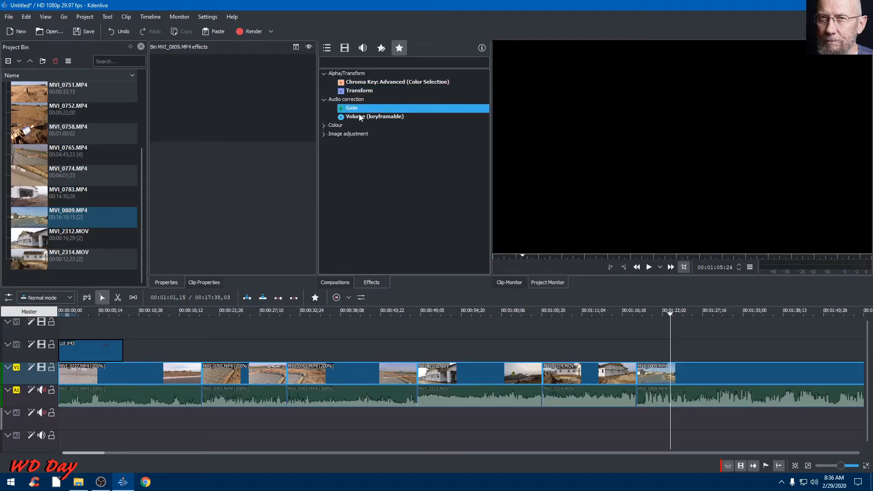
pyautogui.click(324, 126)
pyautogui.click(325, 151)
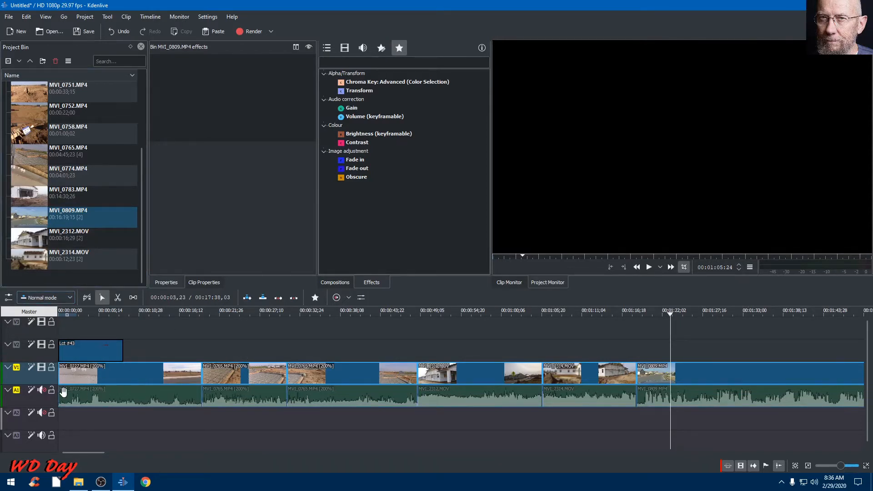
# Add a Fade in effect with a duration of 00:00:02,11 and a Fade out effect to the MVI_0727.MP4 clip on V1
pyautogui.click(104, 380)
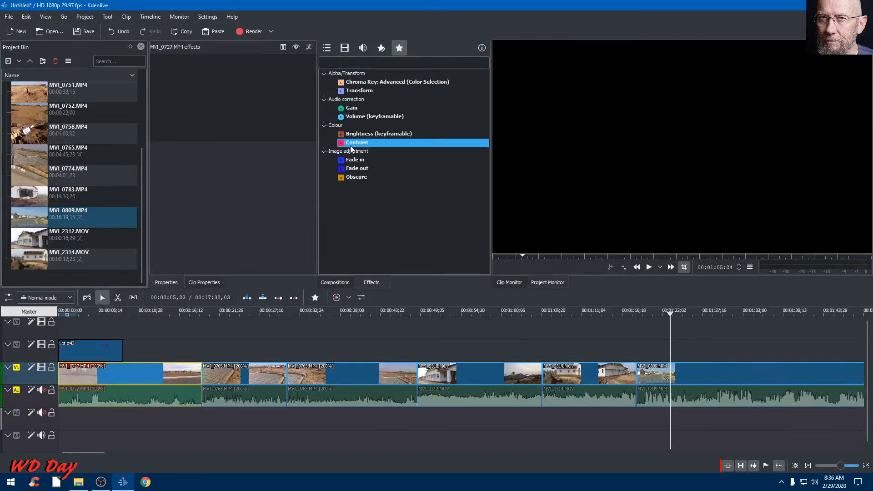
pyautogui.doubleClick(372, 160)
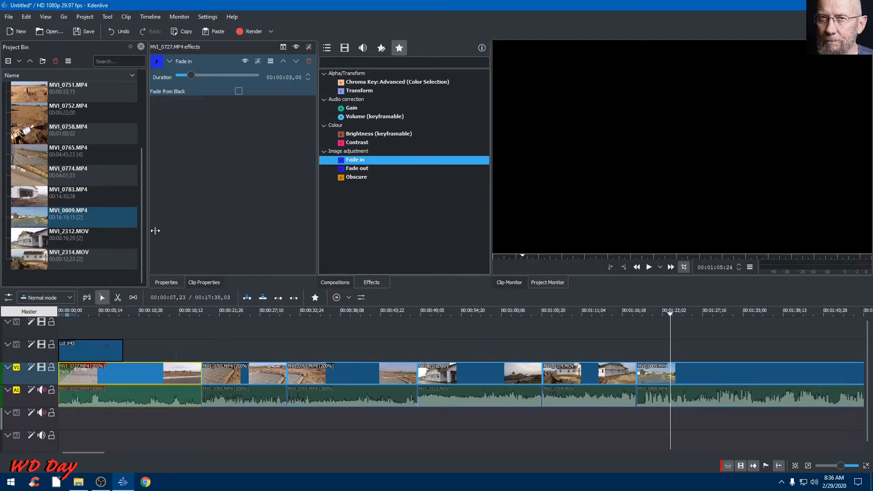
pyautogui.click(192, 78)
pyautogui.moveTo(195, 76)
pyautogui.mouseDown()
pyautogui.moveTo(224, 82)
pyautogui.moveTo(180, 80)
pyautogui.moveTo(201, 80)
pyautogui.moveTo(181, 78)
pyautogui.moveTo(193, 80)
pyautogui.mouseUp()
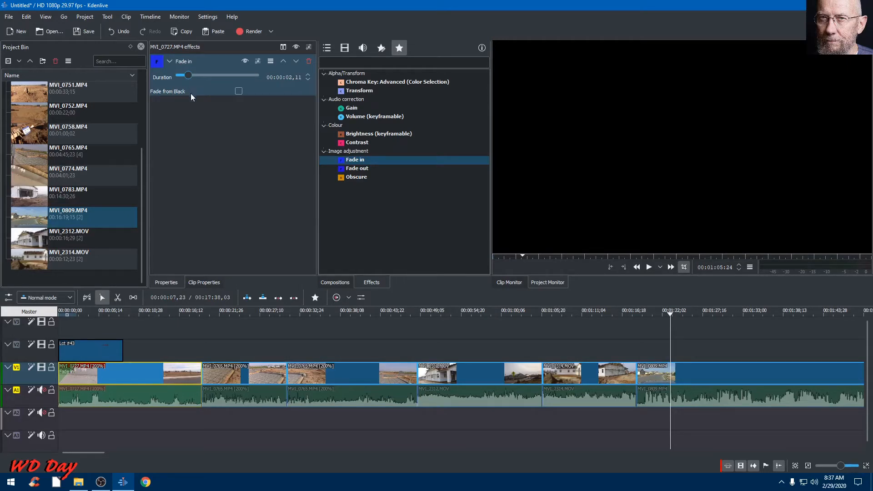
pyautogui.click(372, 170)
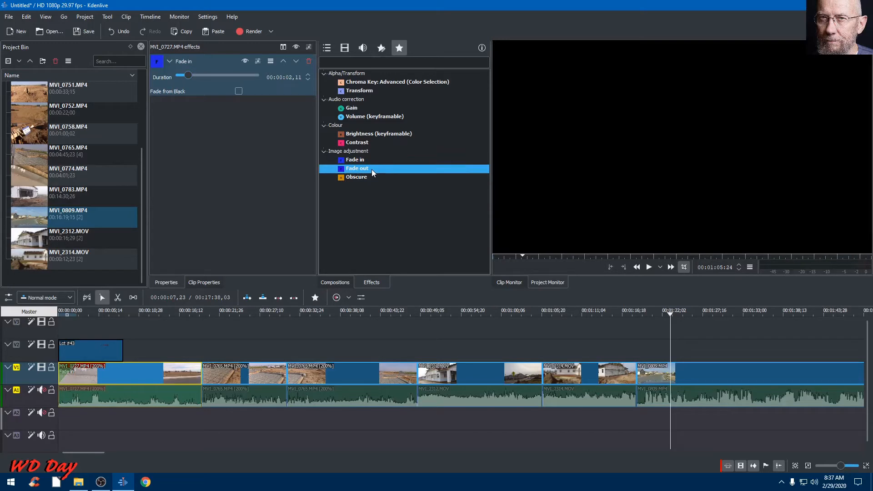
pyautogui.doubleClick(371, 169)
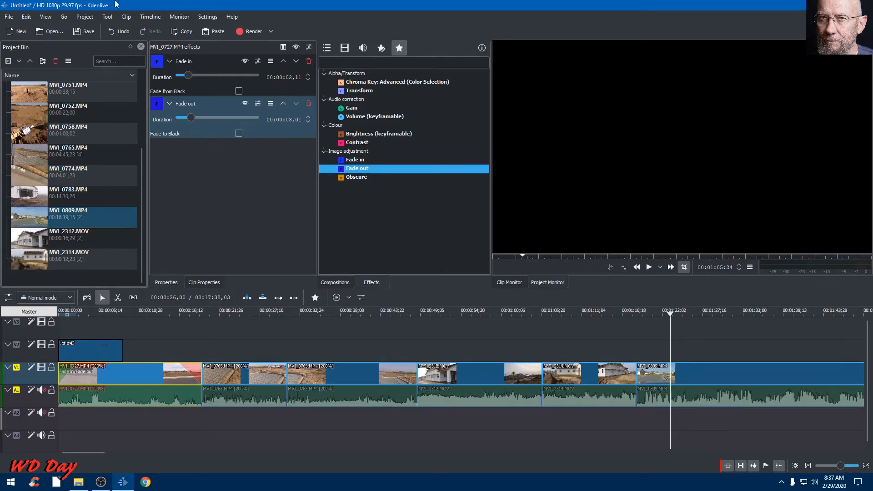
# Set the duration of the Fade out effect on the MVI_0727.MP4 clip to 00:00:02,15
pyautogui.moveTo(191, 117)
pyautogui.mouseDown()
pyautogui.moveTo(170, 119)
pyautogui.moveTo(236, 119)
pyautogui.moveTo(269, 135)
pyautogui.moveTo(247, 137)
pyautogui.moveTo(232, 162)
pyautogui.moveTo(203, 261)
pyautogui.moveTo(193, 367)
pyautogui.moveTo(175, 369)
pyautogui.moveTo(197, 370)
pyautogui.moveTo(172, 370)
pyautogui.moveTo(192, 370)
pyautogui.moveTo(181, 370)
pyautogui.moveTo(203, 119)
pyautogui.moveTo(213, 146)
pyautogui.moveTo(200, 122)
pyautogui.moveTo(188, 127)
pyautogui.mouseUp()
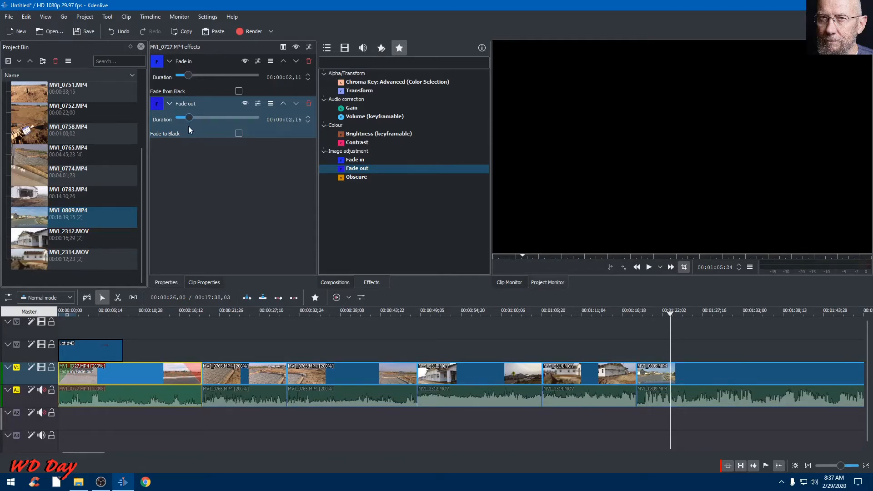
# Add Fade in and Fade out effects to both MVI_0765.MP4 clips on track V1
pyautogui.click(237, 377)
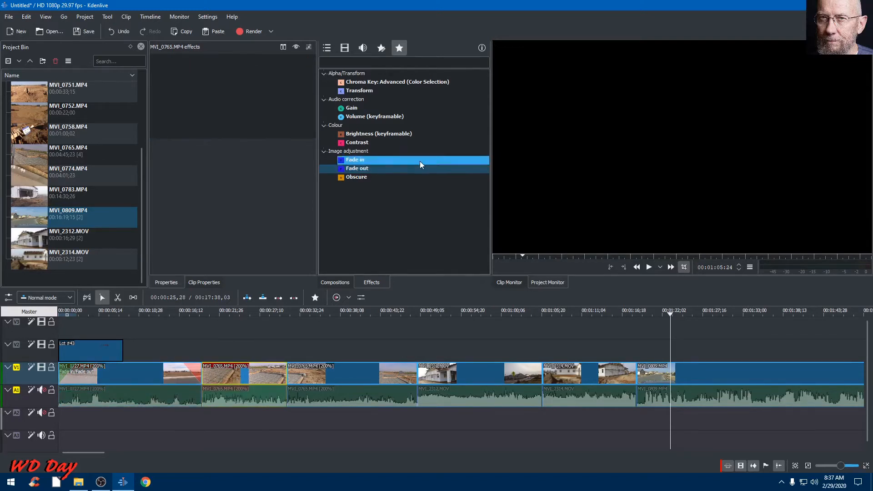
pyautogui.doubleClick(378, 160)
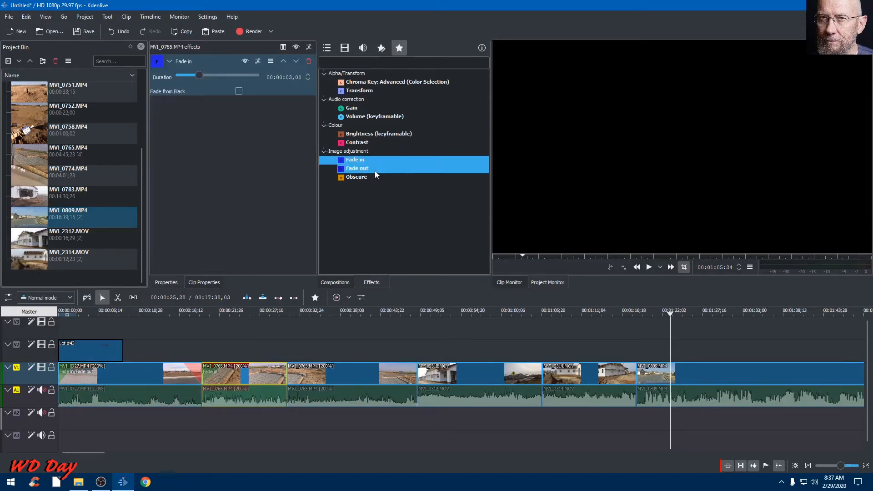
pyautogui.doubleClick(375, 171)
pyautogui.click(339, 382)
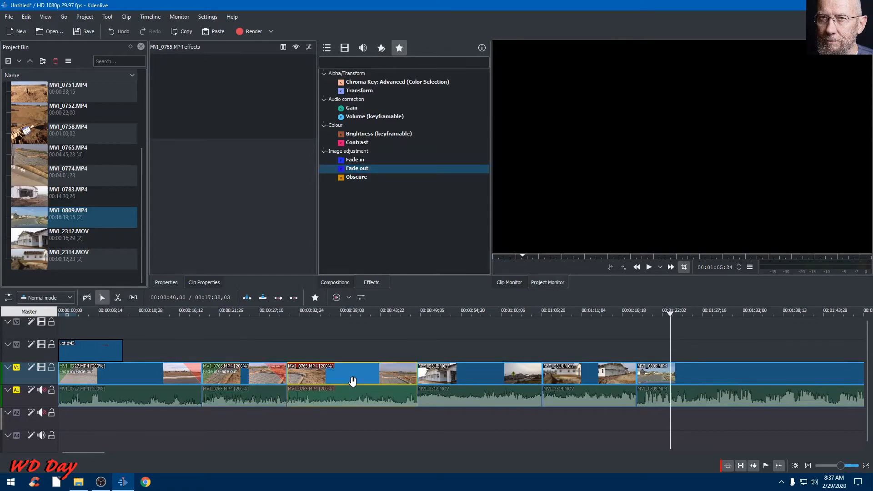
pyautogui.doubleClick(364, 159)
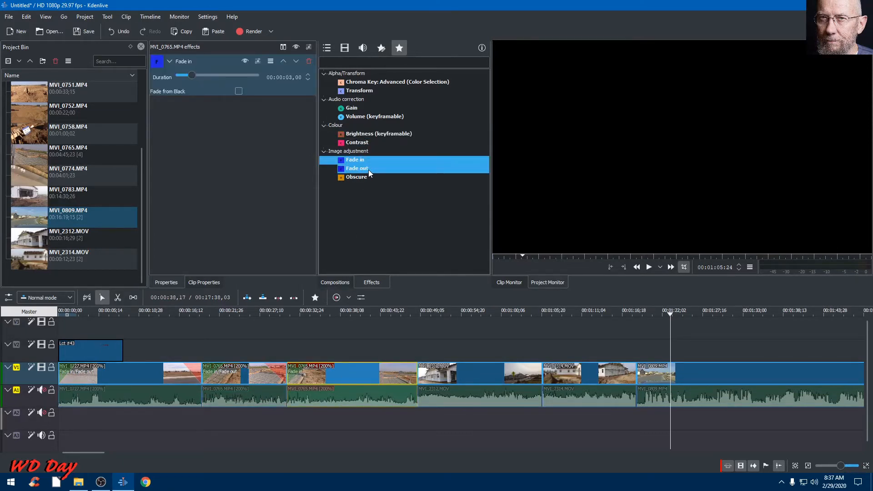
pyautogui.doubleClick(369, 169)
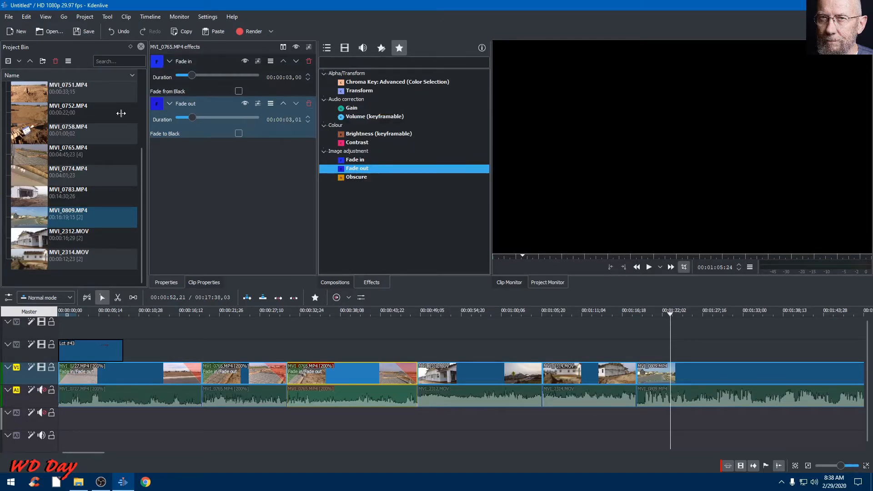
# Add Fade in and Fade out effects to the MVI_2312.MOV and MVI_2314.MOV clips on V1
pyautogui.click(434, 374)
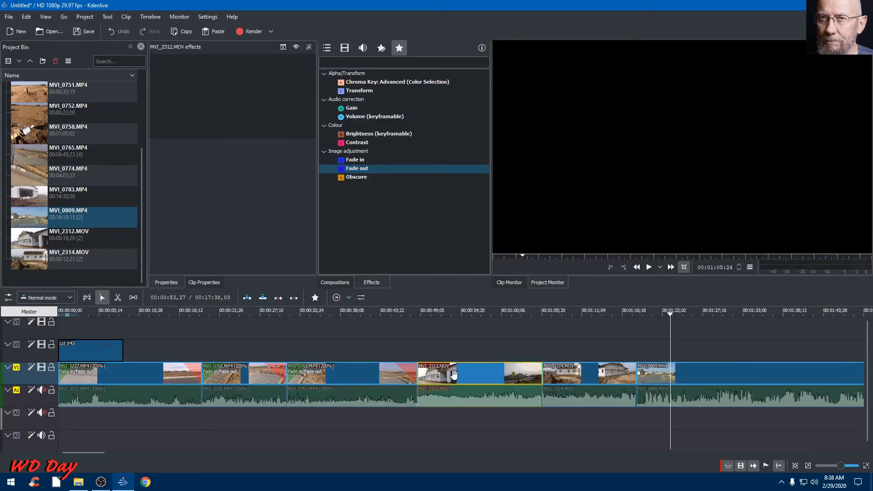
pyautogui.click(373, 159)
pyautogui.doubleClick(374, 160)
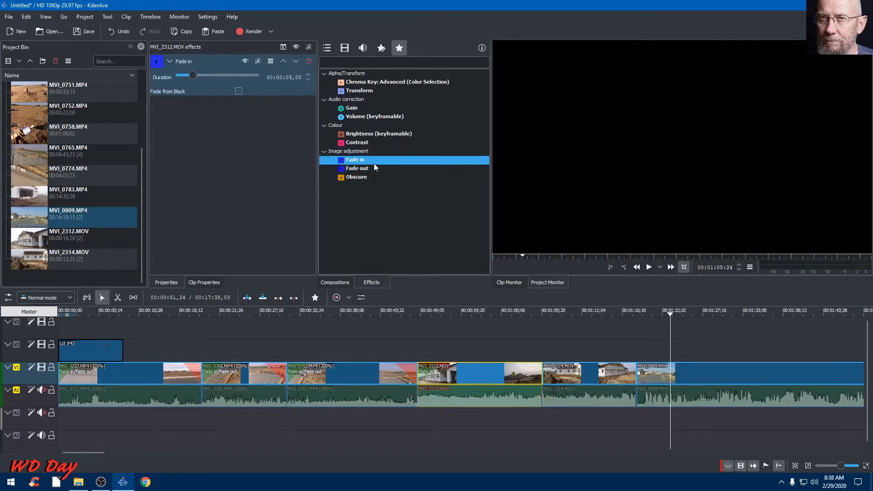
pyautogui.doubleClick(370, 168)
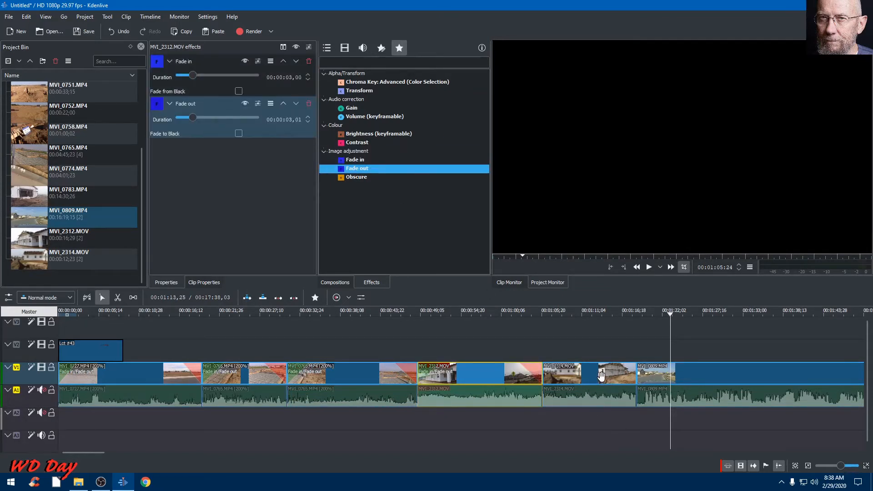
pyautogui.click(602, 378)
pyautogui.click(375, 160)
pyautogui.doubleClick(376, 160)
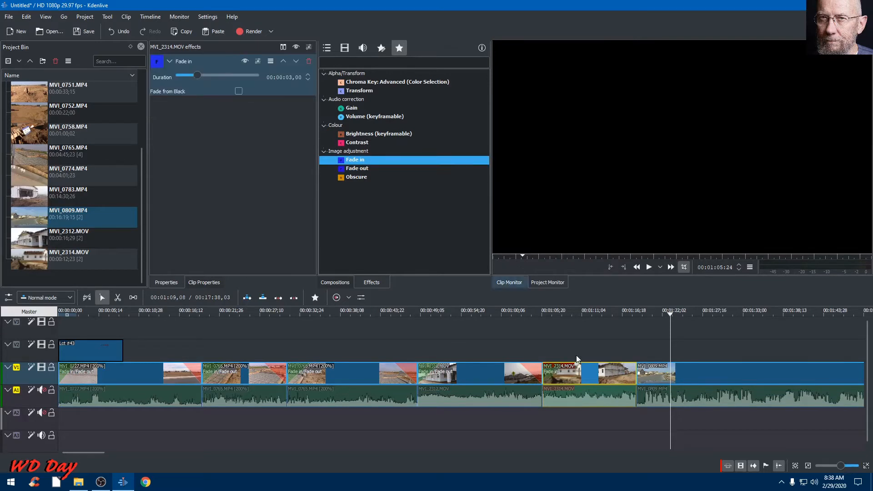
pyautogui.doubleClick(373, 168)
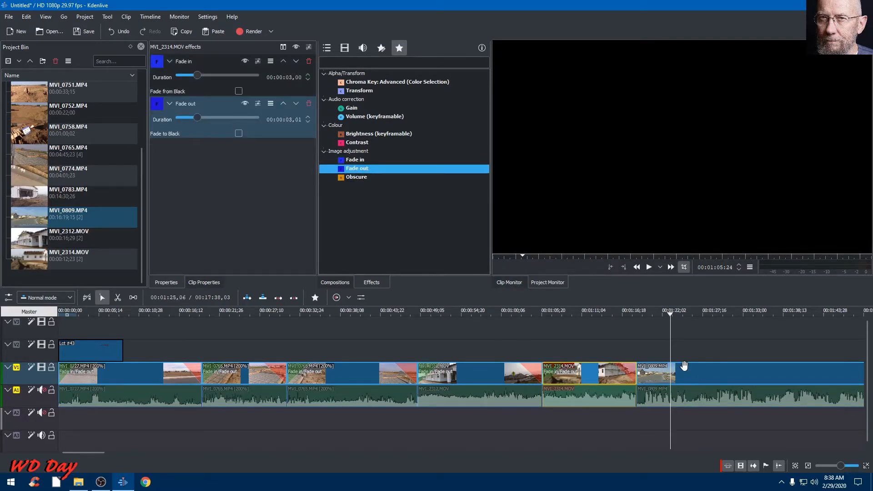
# Place the playhead at 00:01:25:14 and split the MVI_0809.MP4 clip on V1 there with the Razor tool
pyautogui.click(667, 378)
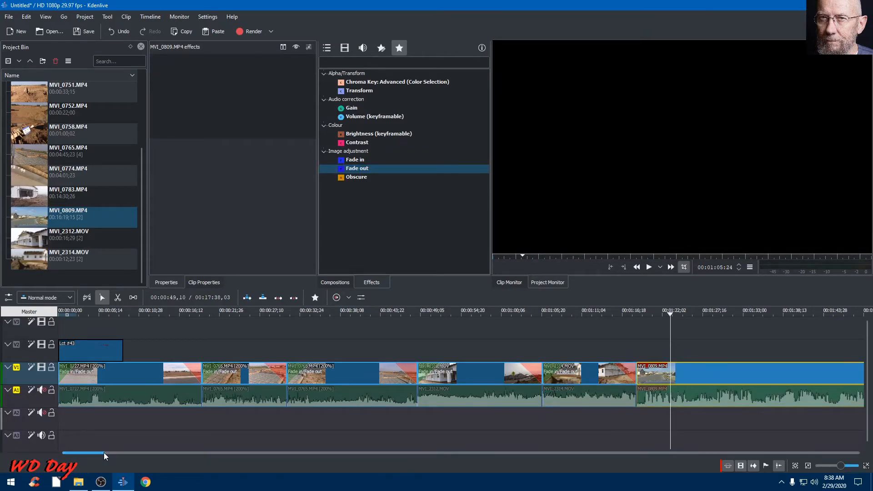
pyautogui.moveTo(99, 454); pyautogui.dragTo(119, 456)
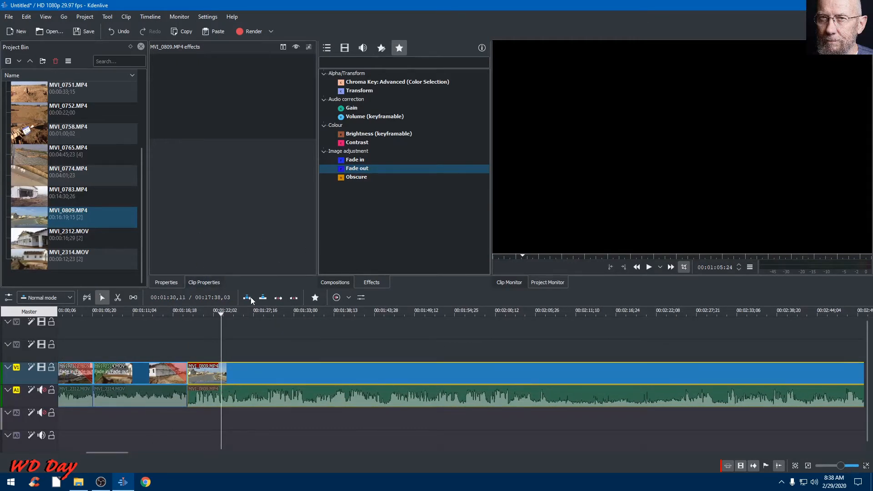
pyautogui.moveTo(220, 312); pyautogui.dragTo(188, 320)
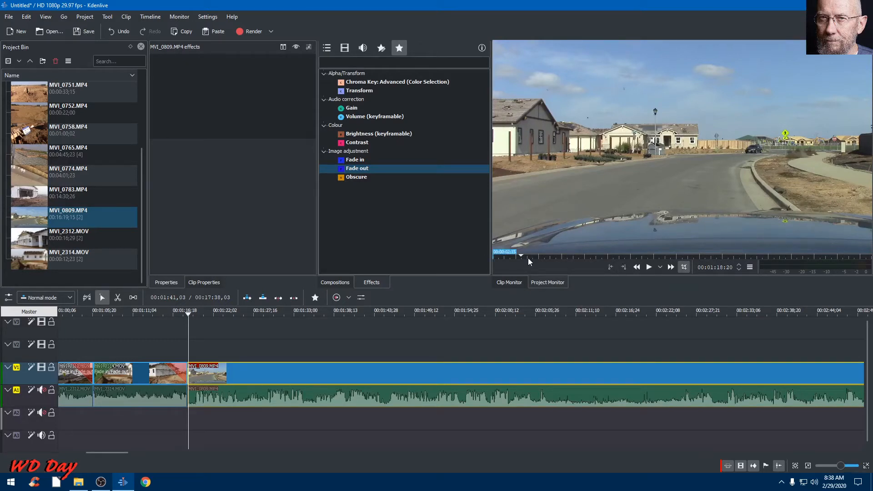
pyautogui.click(190, 315)
pyautogui.moveTo(191, 318); pyautogui.dragTo(237, 337)
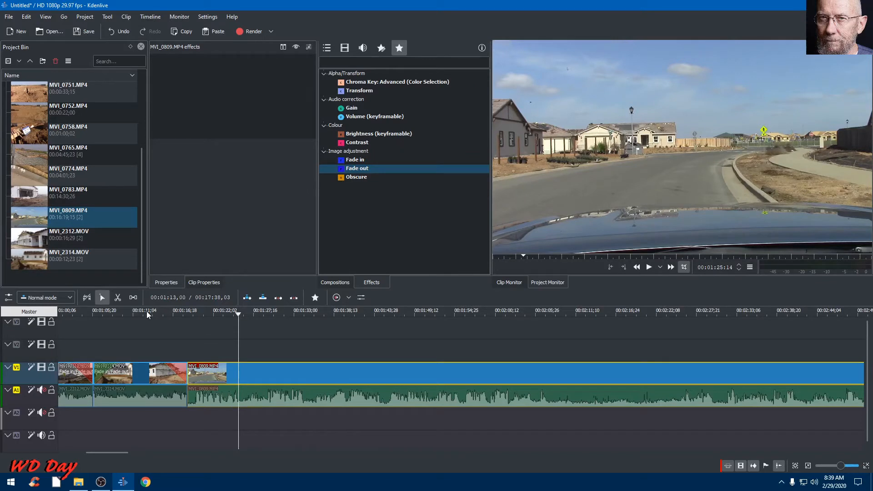
pyautogui.press('x')
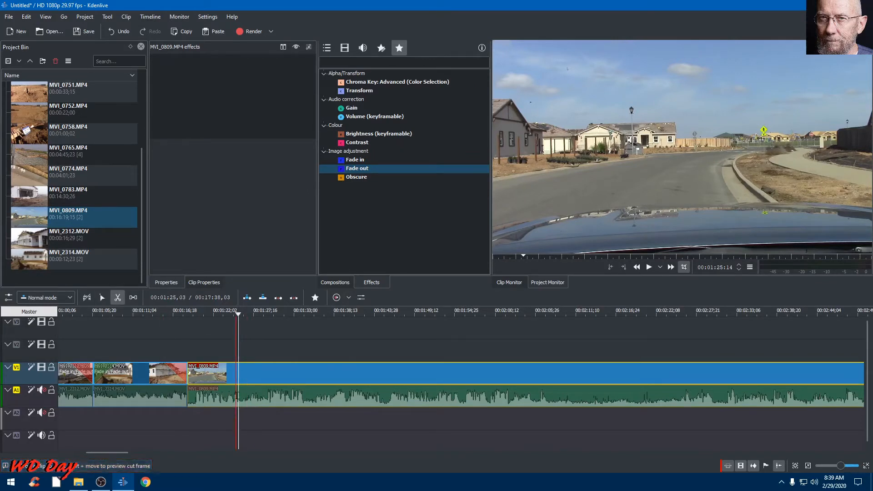
pyautogui.click(237, 396)
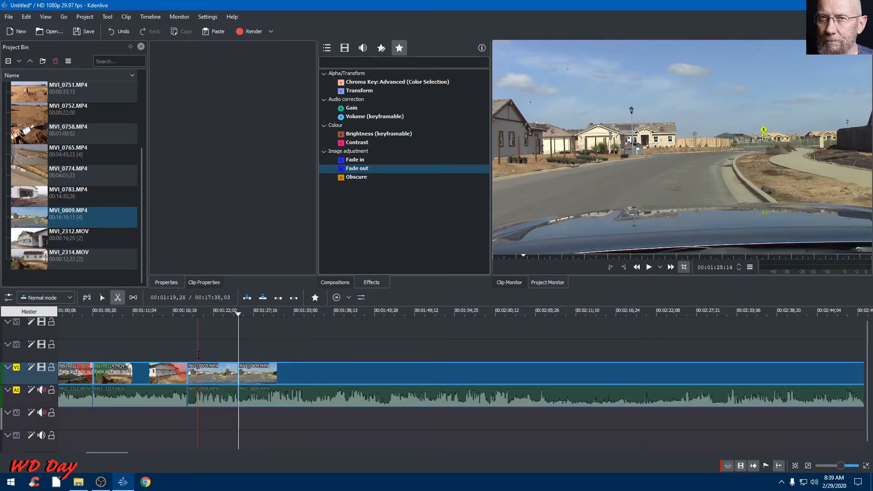
# Apply a Transform effect to the first part of the split MVI_0809.MP4 clip and set its size to 200%
pyautogui.press('s')
pyautogui.click(208, 377)
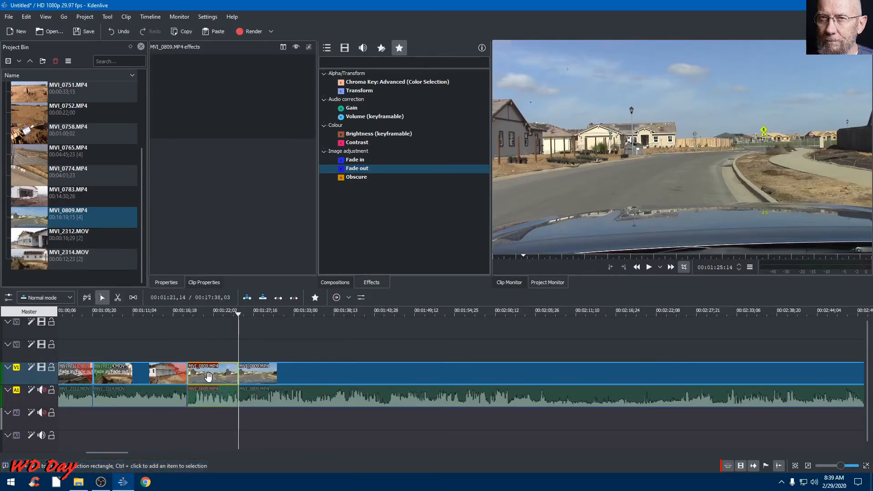
pyautogui.doubleClick(376, 92)
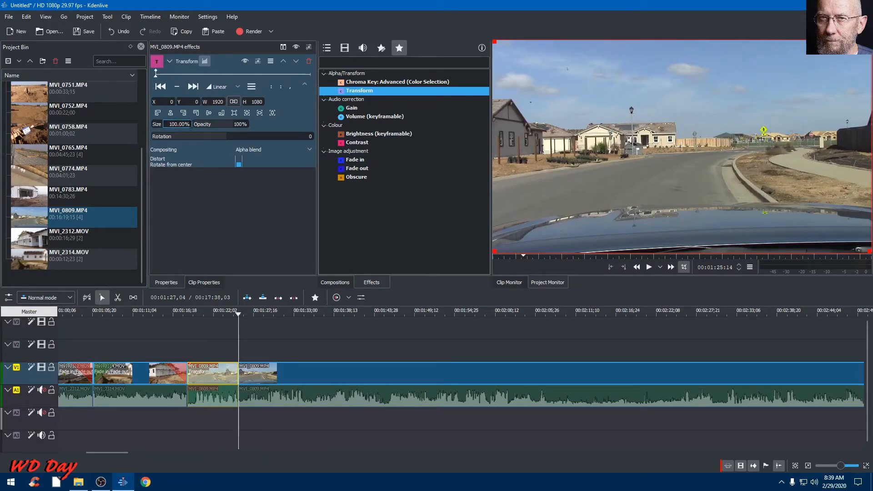
pyautogui.click(182, 124)
pyautogui.moveTo(182, 122); pyautogui.dragTo(162, 125)
pyautogui.write('200')
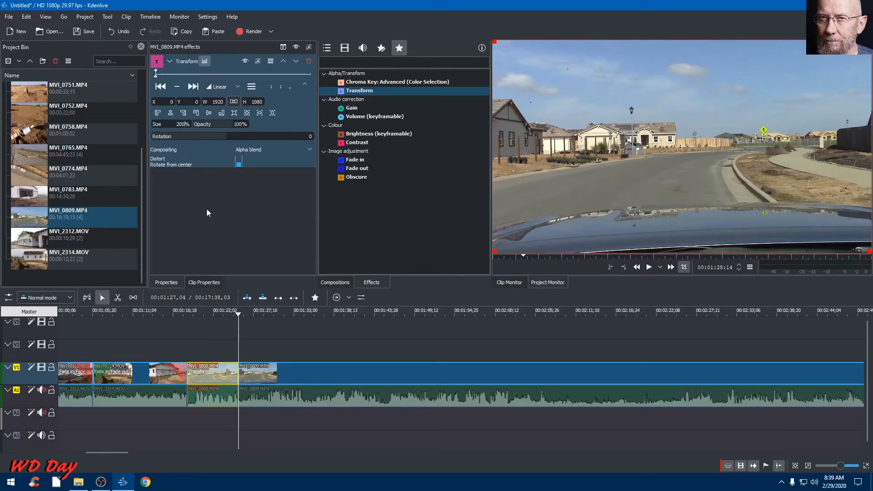
pyautogui.press('Return')
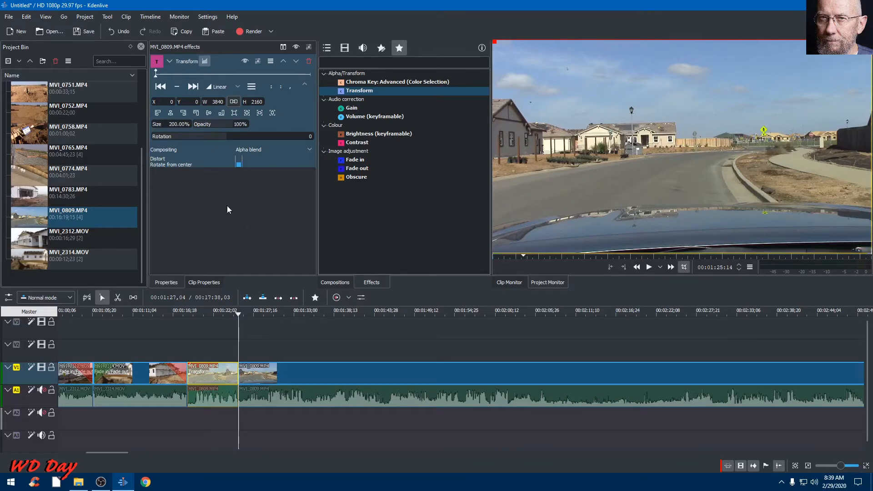
# Centre the enlarged MVI_0809.MP4 picture horizontally and vertically in the frame, and play back the zoomed section
pyautogui.moveTo(243, 312); pyautogui.dragTo(192, 330)
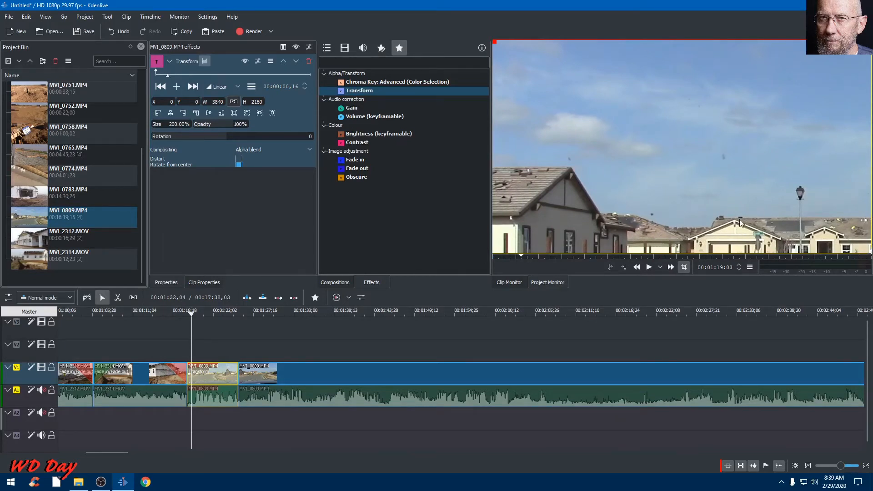
pyautogui.click(171, 113)
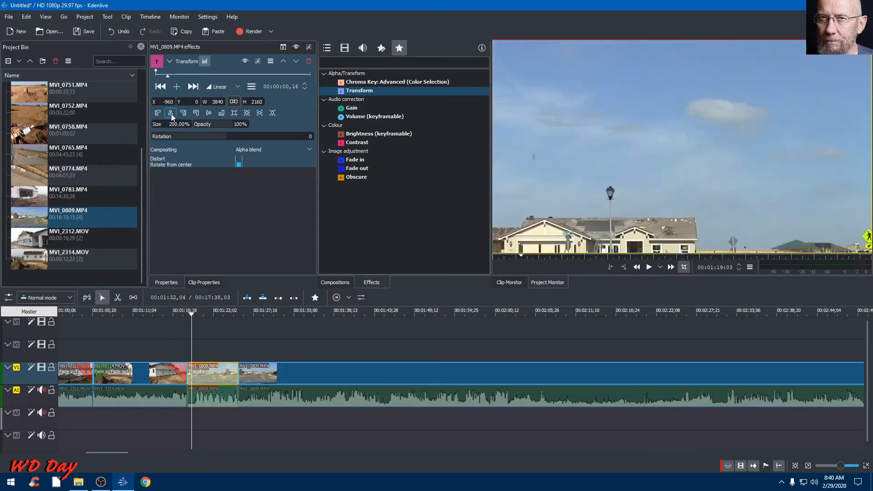
pyautogui.click(209, 114)
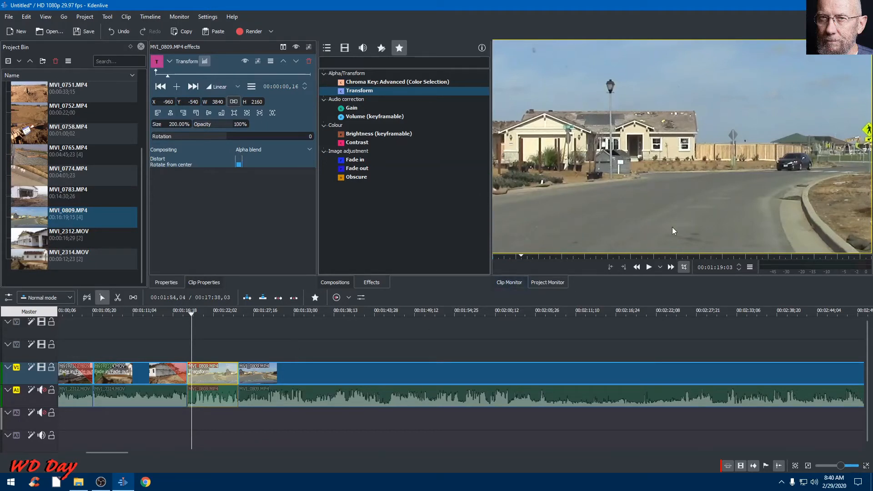
pyautogui.click(650, 268)
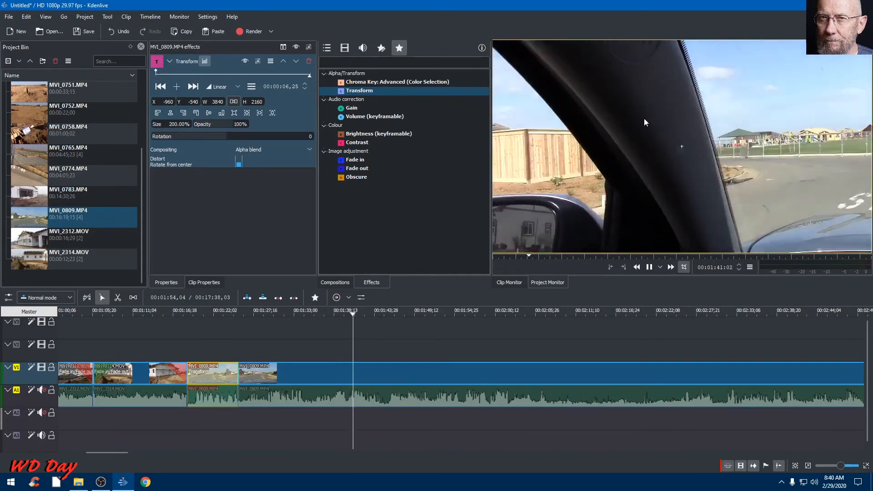
pyautogui.press('space')
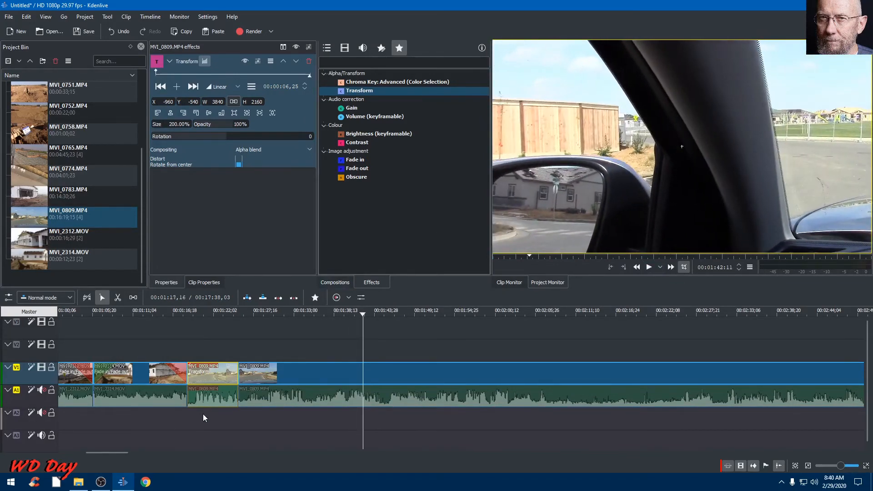
# Add Fade in and Fade out effects to both parts of the split MVI_0809.MP4 clip on V1
pyautogui.click(225, 385)
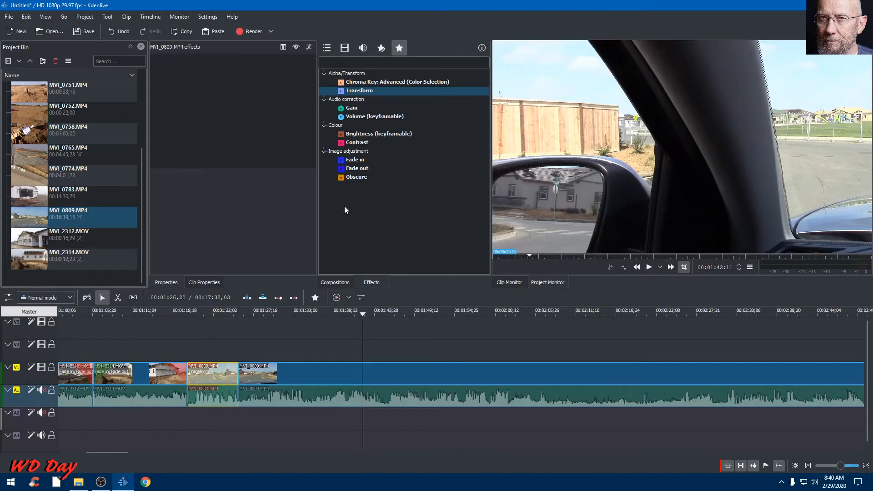
pyautogui.doubleClick(363, 160)
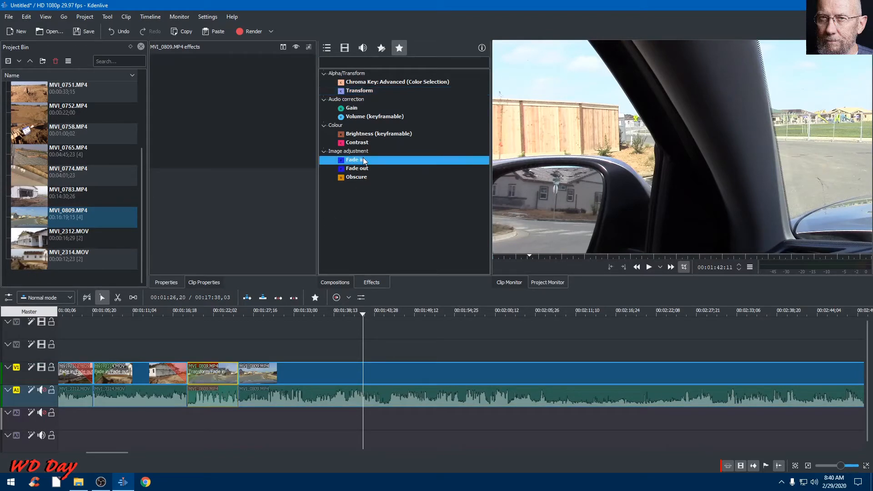
pyautogui.doubleClick(362, 169)
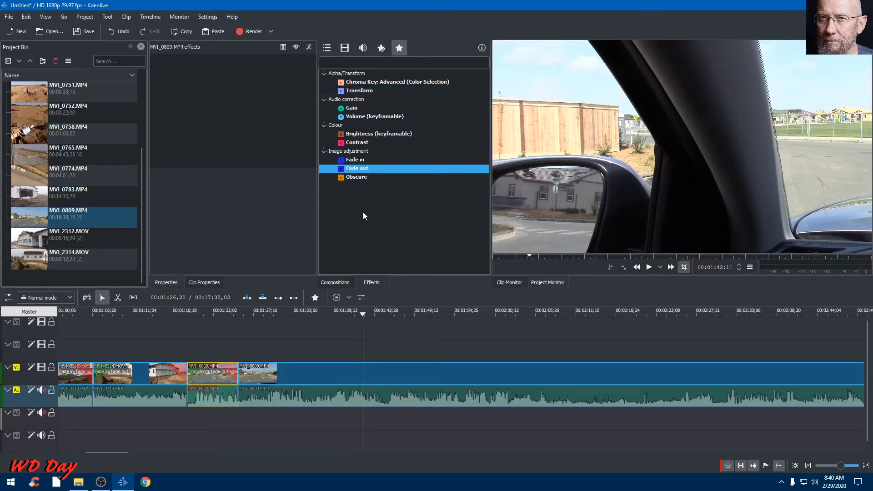
pyautogui.click(294, 379)
pyautogui.click(354, 162)
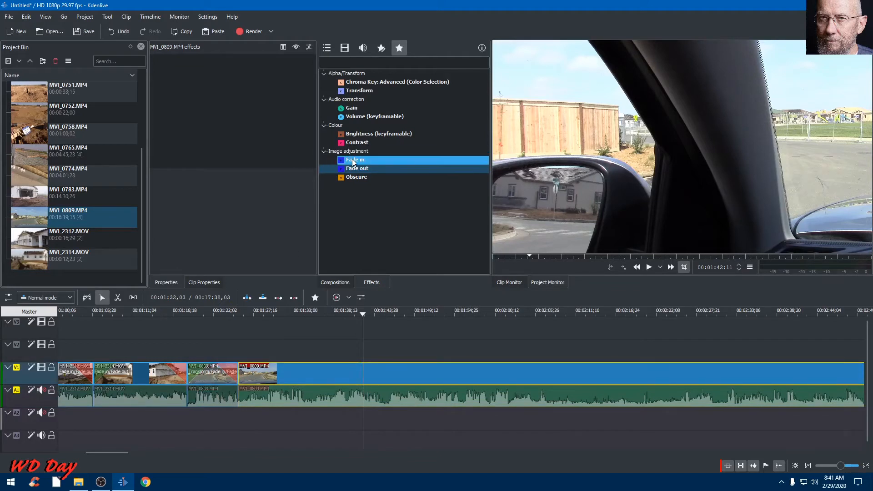
pyautogui.doubleClick(354, 161)
pyautogui.doubleClick(356, 168)
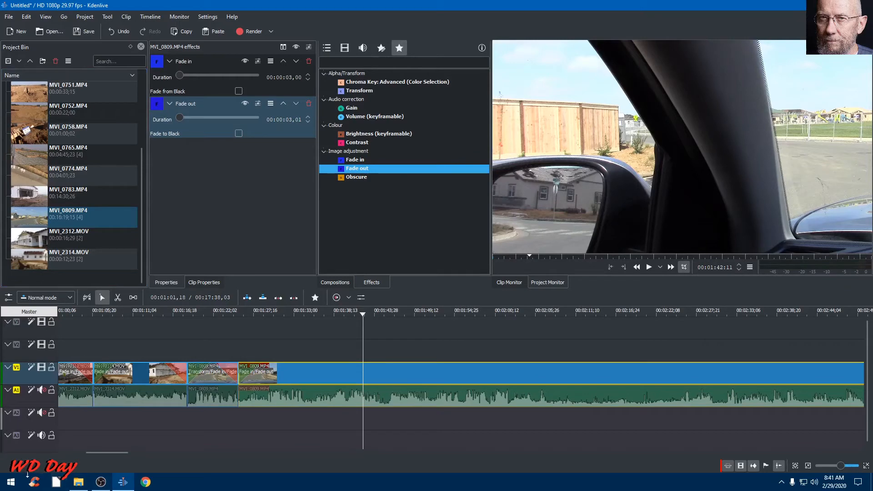
# Switch to the File Explorer window
pyautogui.moveTo(78, 482)
pyautogui.click(78, 436)
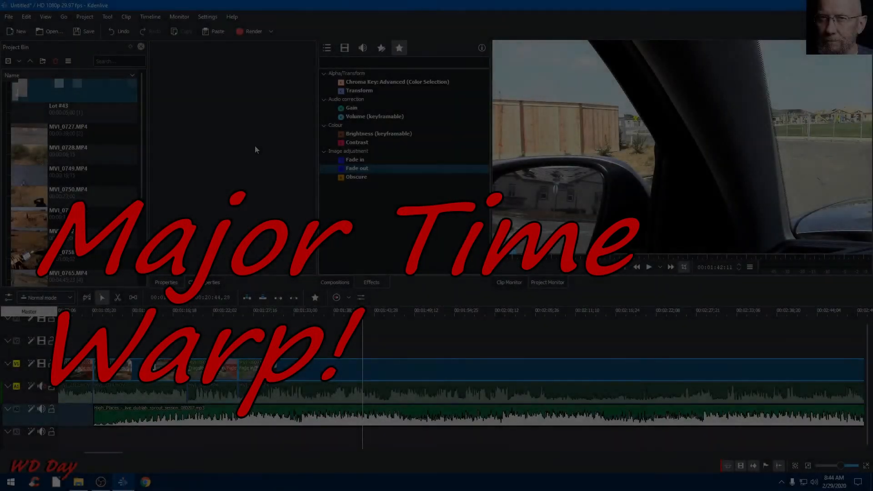
# Move the High_Places mp3 clip earlier on the audio track directly below A1 and jump the playhead to the clip's start
pyautogui.click(253, 427)
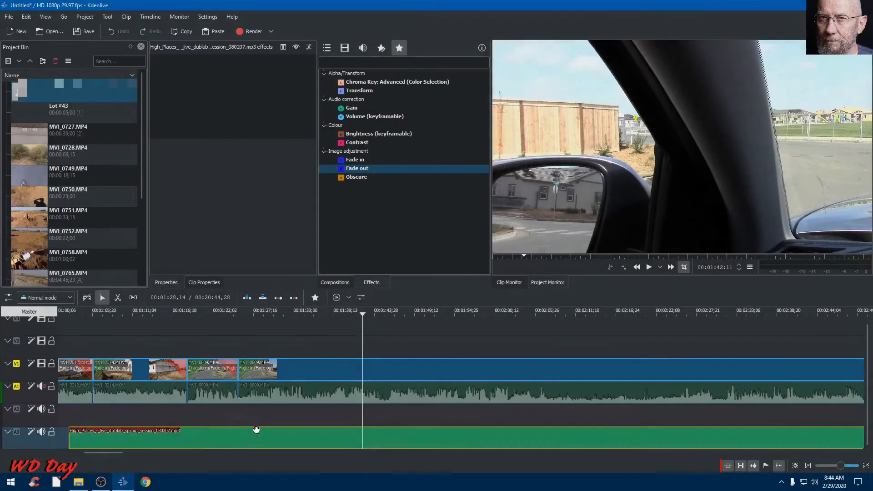
pyautogui.moveTo(243, 426); pyautogui.dragTo(241, 426)
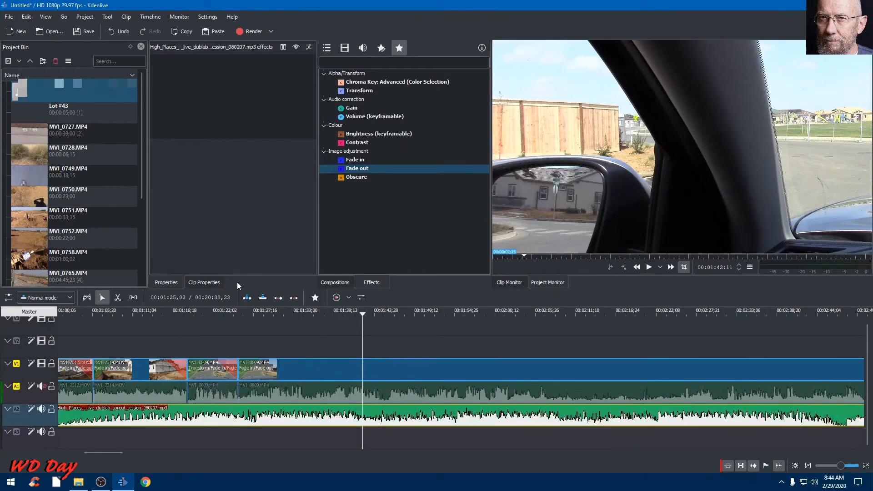
pyautogui.press('Home')
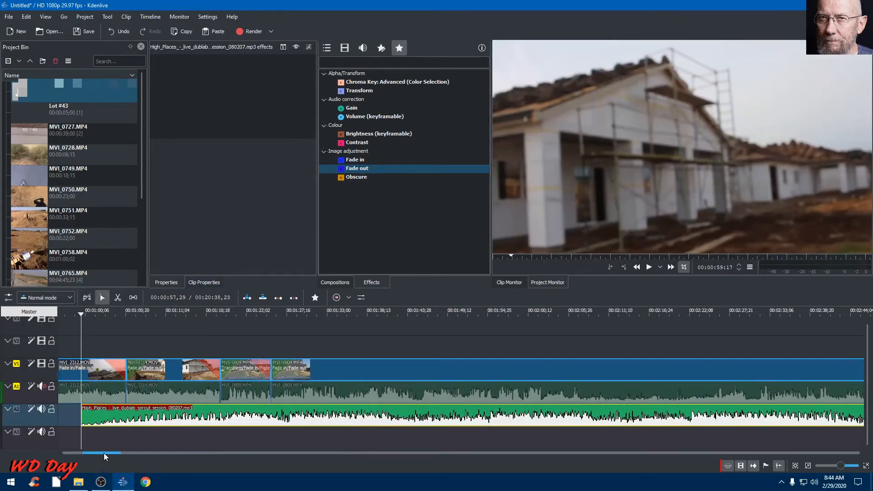
# Move the High_Places mp3 clip to the very beginning of its audio track, with the playhead at the timeline start
pyautogui.moveTo(105, 456); pyautogui.dragTo(68, 456)
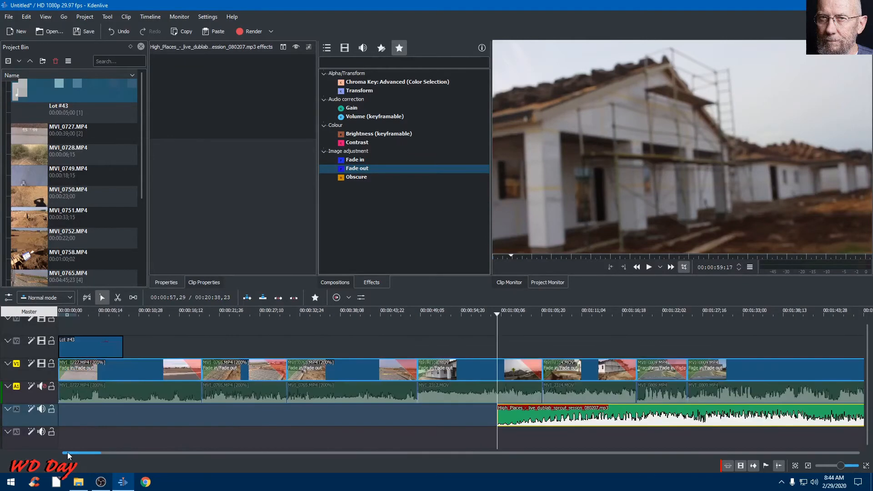
pyautogui.click(76, 378)
pyautogui.press('Home')
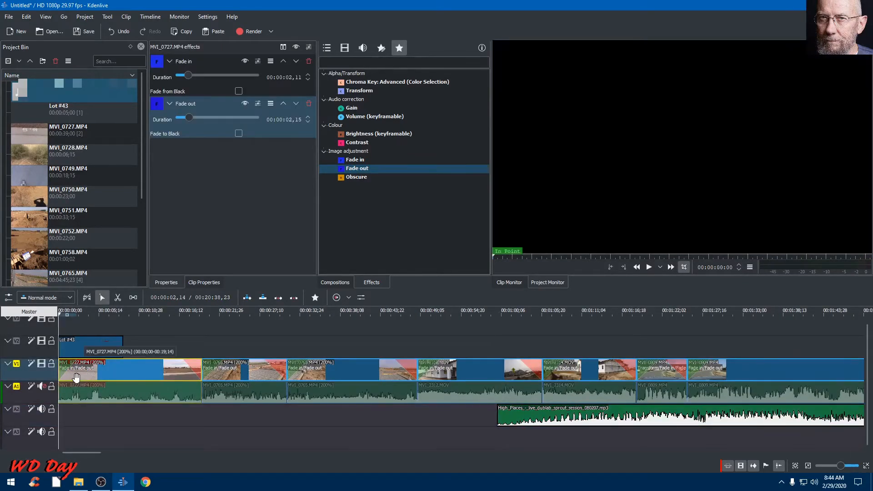
pyautogui.moveTo(542, 423); pyautogui.dragTo(57, 417)
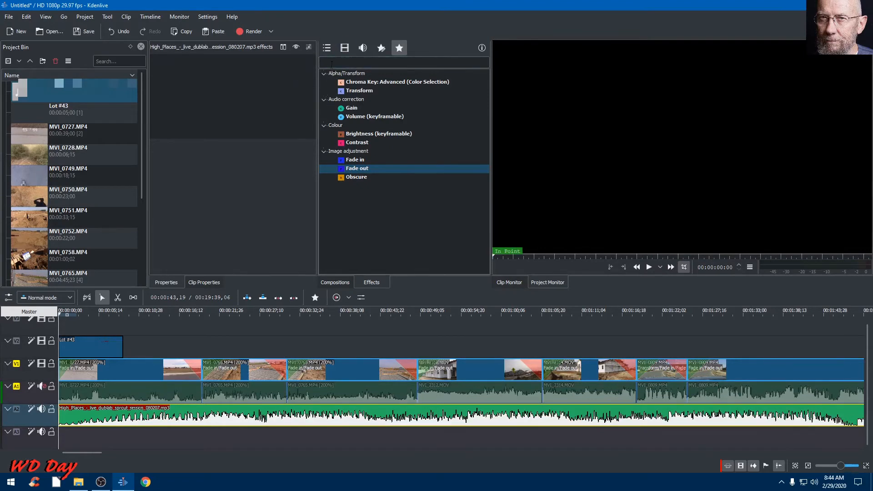
# Add the audio correction Fade in and Fade out effects to the High_Places music clip
pyautogui.click(330, 49)
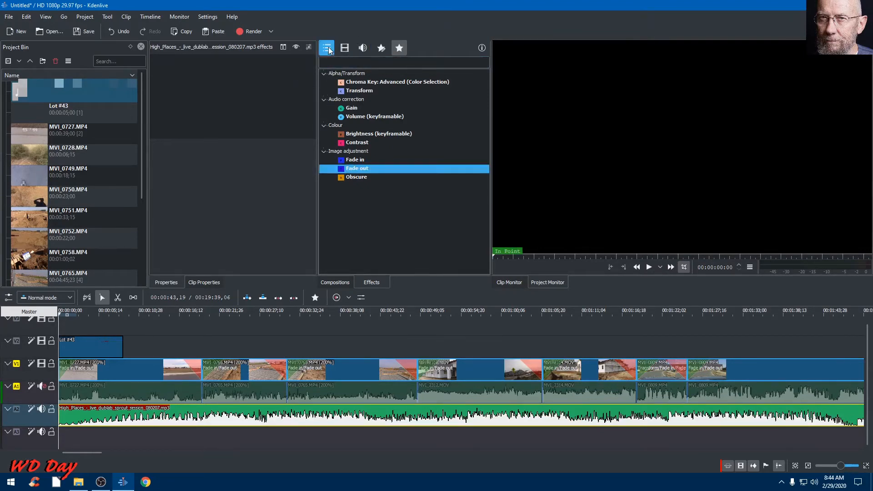
pyautogui.click(328, 48)
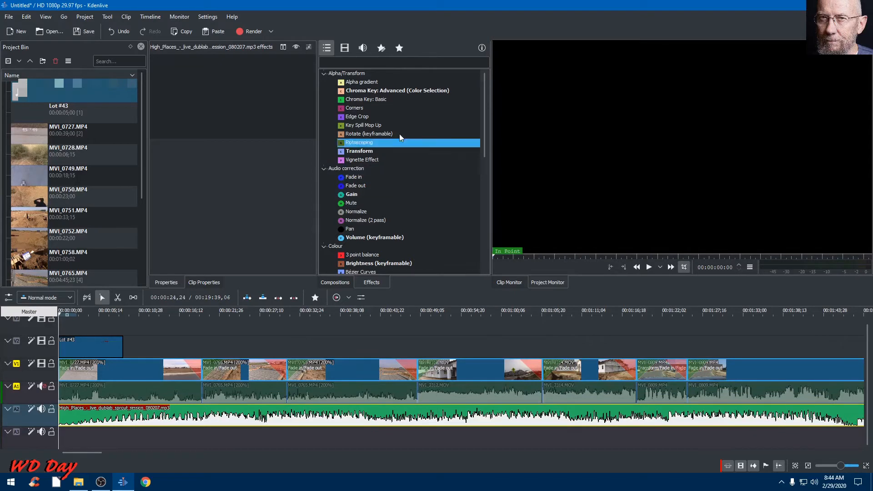
pyautogui.click(367, 179)
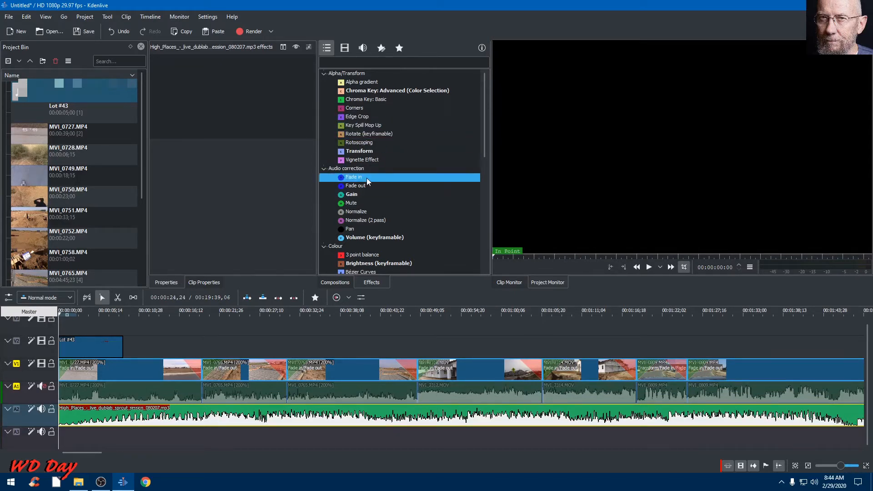
pyautogui.doubleClick(367, 179)
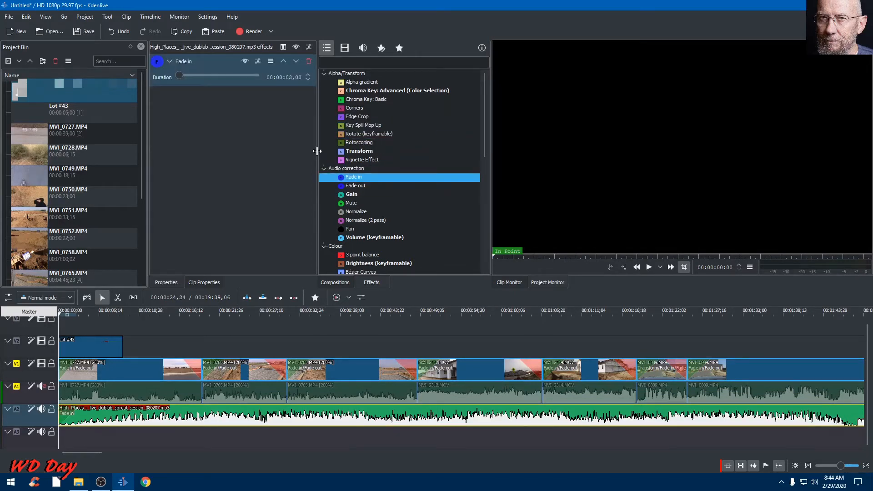
pyautogui.doubleClick(356, 185)
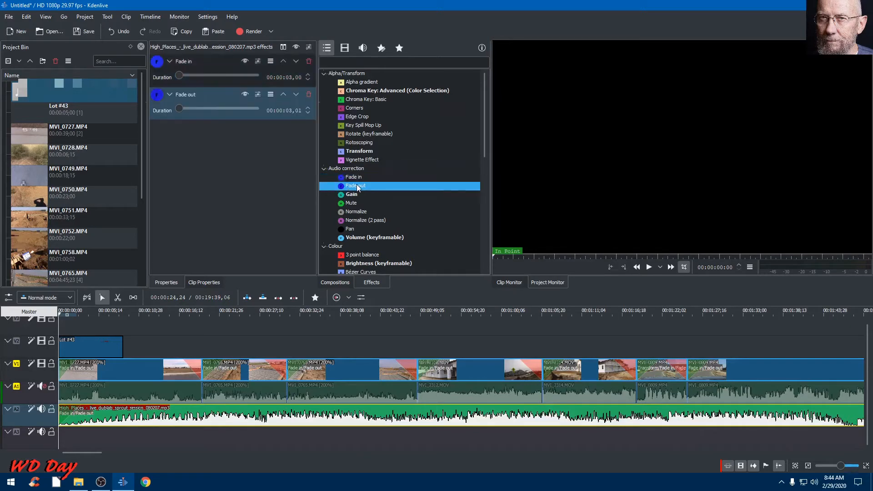
# Set the music clip's Fade in duration to 00:00:07,05 and its Fade out duration to 00:04:26,01
pyautogui.moveTo(181, 74); pyautogui.dragTo(175, 78)
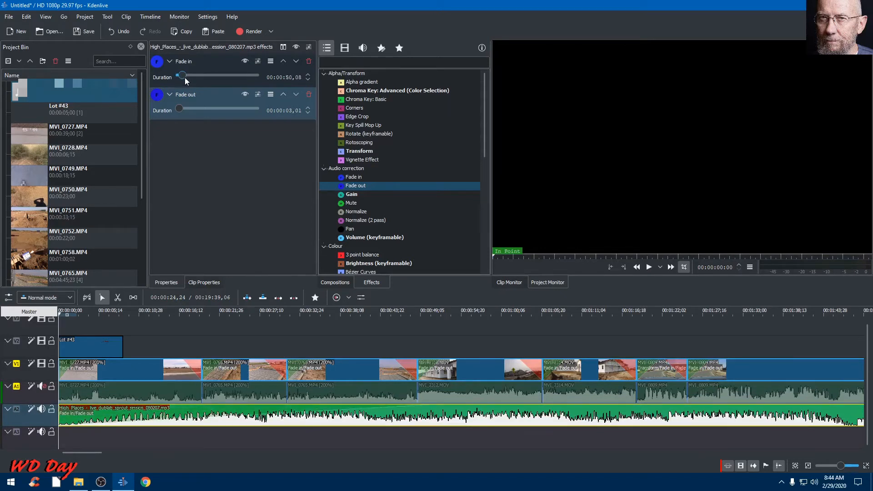
pyautogui.moveTo(182, 77); pyautogui.dragTo(181, 77)
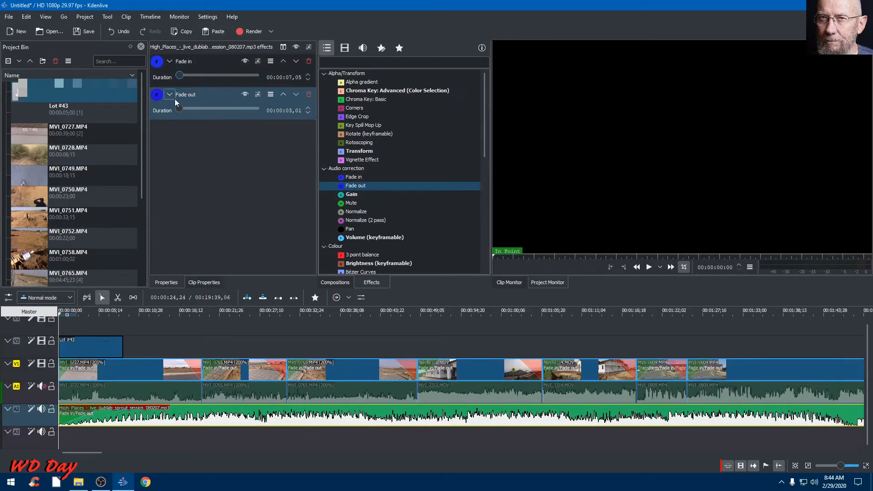
pyautogui.moveTo(179, 105); pyautogui.dragTo(195, 104)
# Split the High_Places music clip where the last MVI_0809.MP4 clip ends and remove the leftover music after the cut
pyautogui.moveTo(87, 452); pyautogui.dragTo(464, 479)
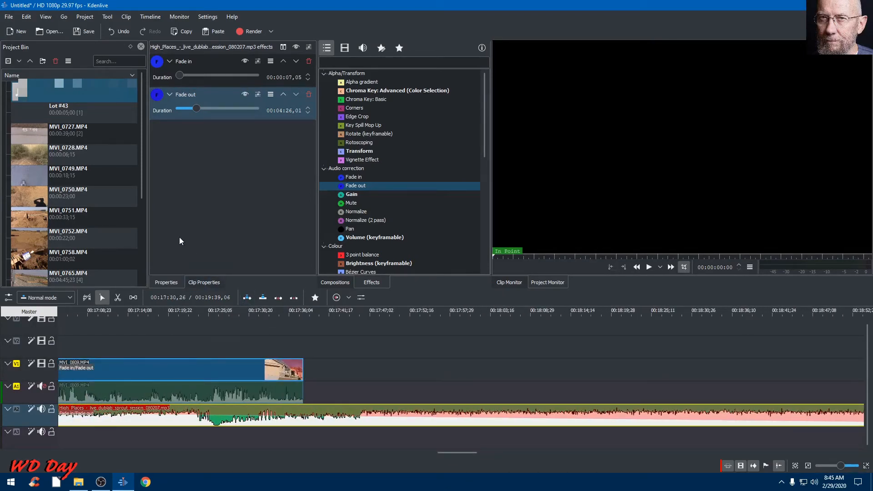
pyautogui.press('x')
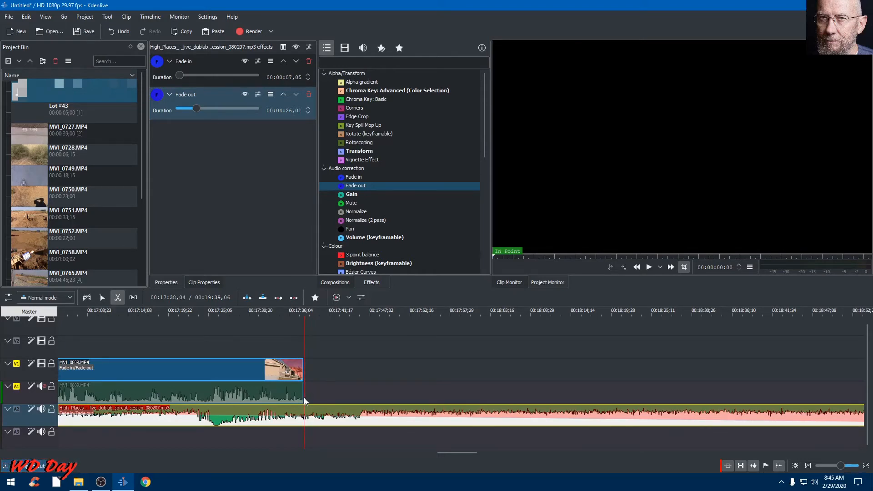
pyautogui.click(304, 414)
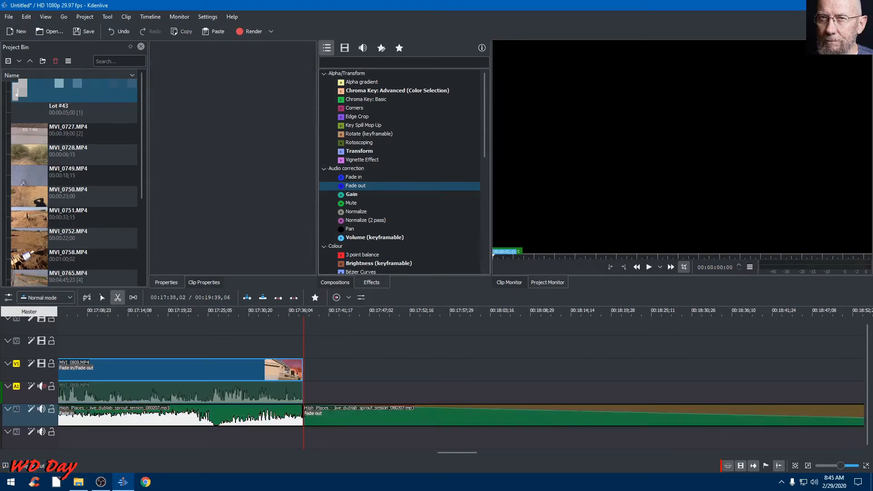
pyautogui.press('s')
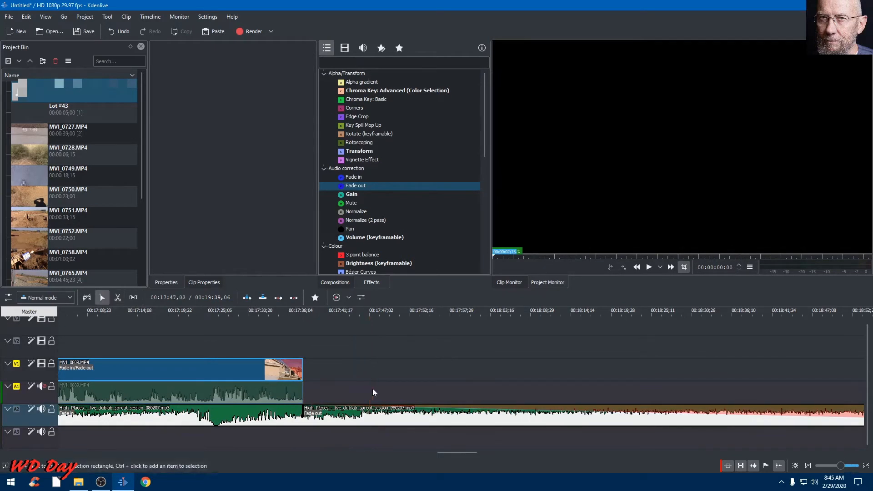
pyautogui.rightClick(370, 421)
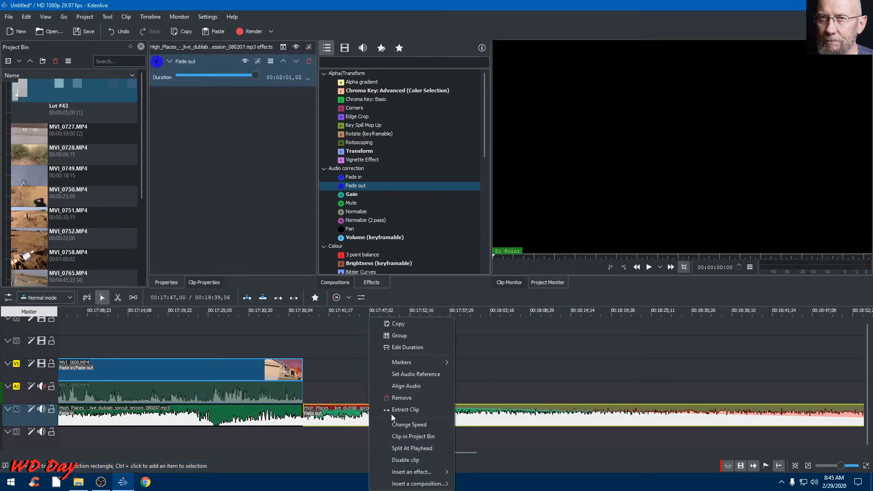
pyautogui.click(409, 397)
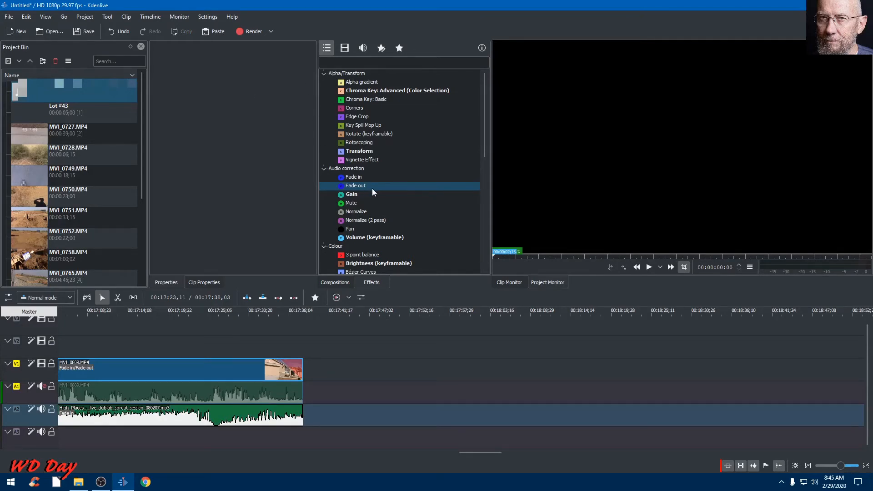
# Add an audio Fade out effect to the shortened High_Places clip and set its duration to 00:00:12,27
pyautogui.click(217, 414)
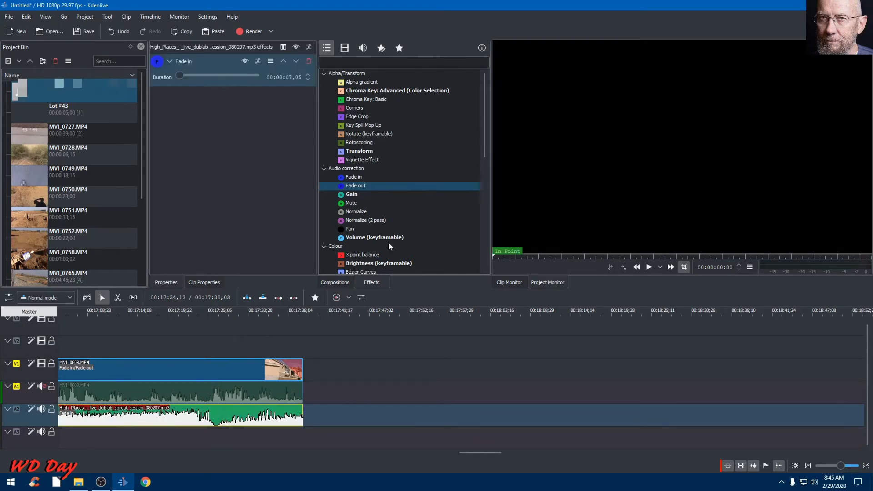
pyautogui.doubleClick(375, 184)
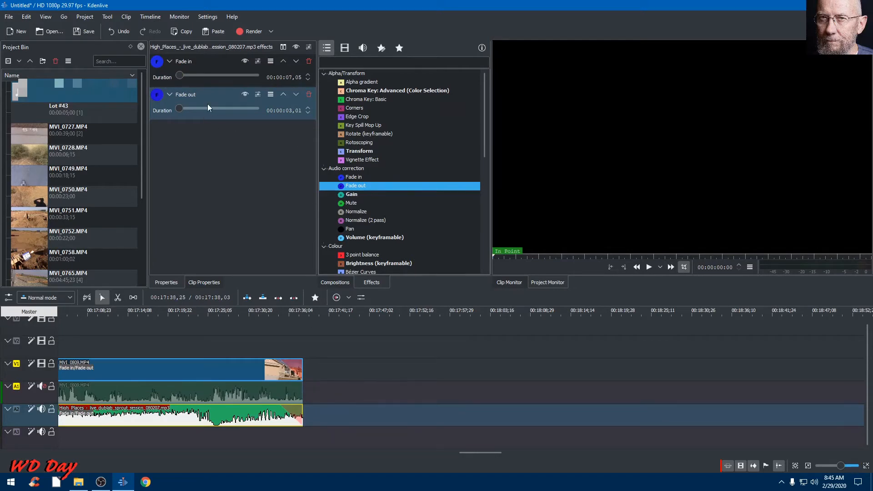
pyautogui.moveTo(179, 107); pyautogui.dragTo(181, 114)
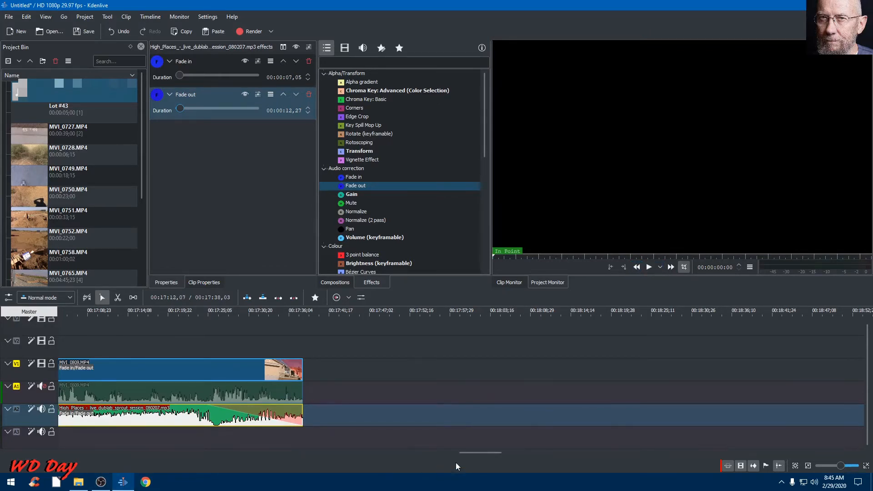
# Play back the timeline from the beginning to check the video with the background music
pyautogui.moveTo(479, 452); pyautogui.dragTo(51, 450)
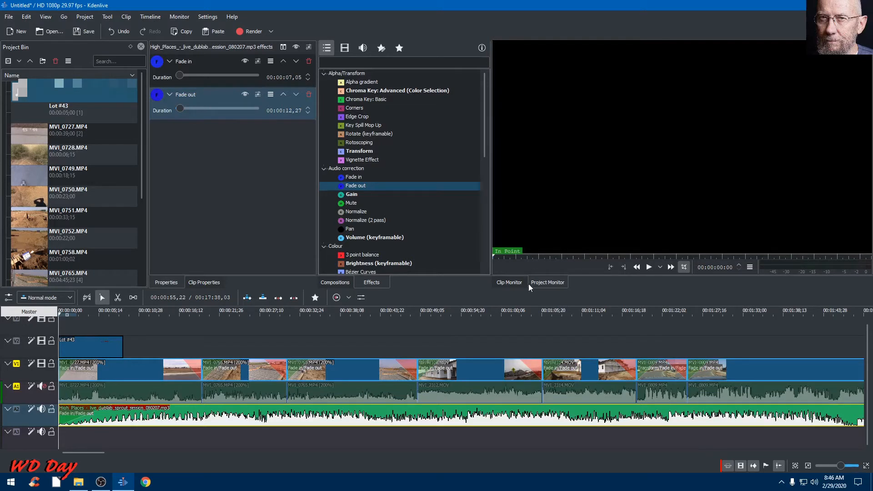
pyautogui.click(649, 267)
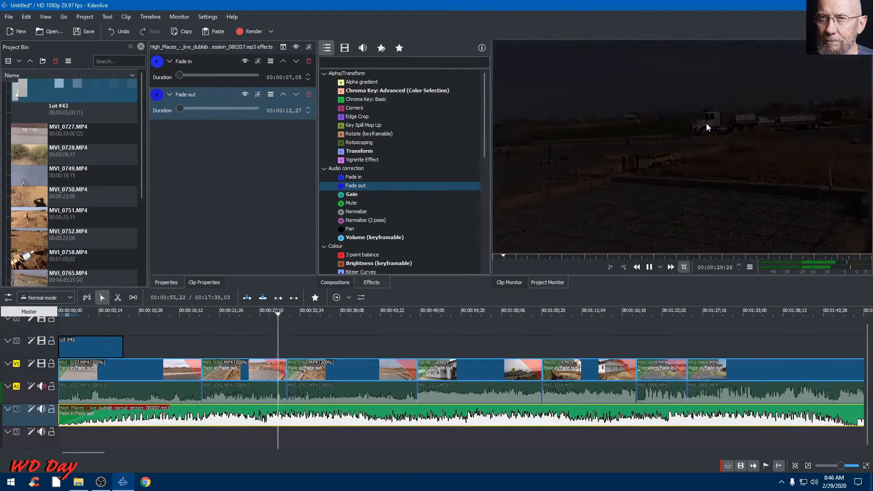
pyautogui.click(650, 267)
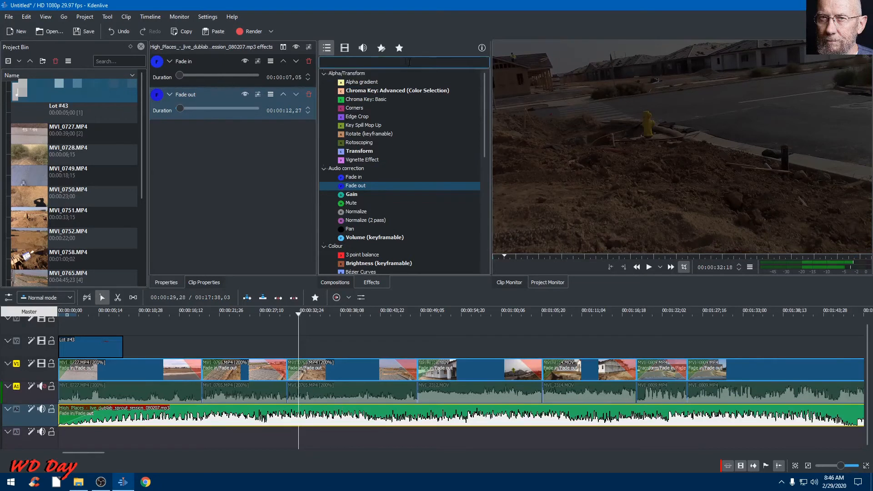
# Add a Gain effect to the High_Places clip, lower it to 34%, and play back the result
pyautogui.doubleClick(359, 194)
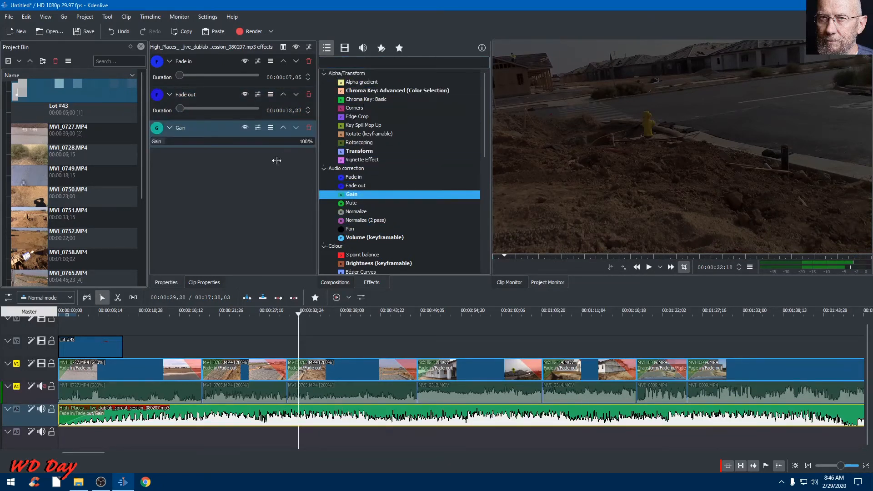
pyautogui.click(166, 143)
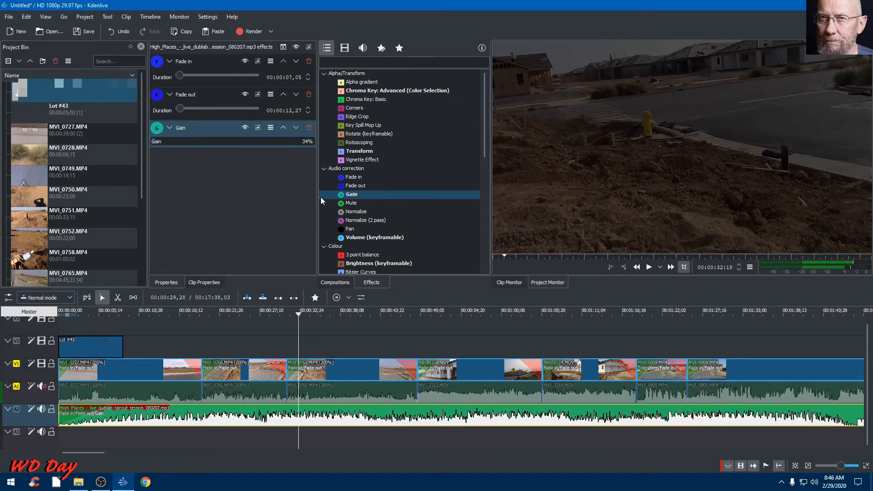
pyautogui.click(651, 266)
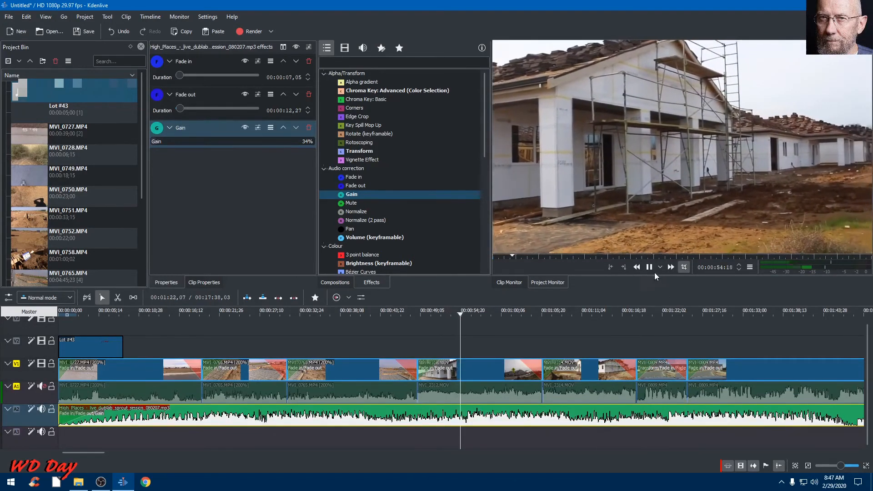
pyautogui.press('space')
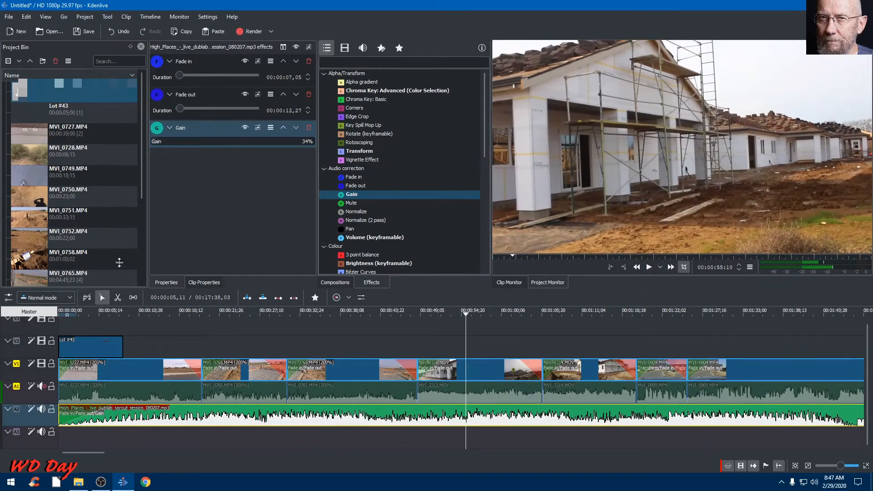
# Create a title clip with the text "Time Lapse!" in the project bin
pyautogui.click(19, 61)
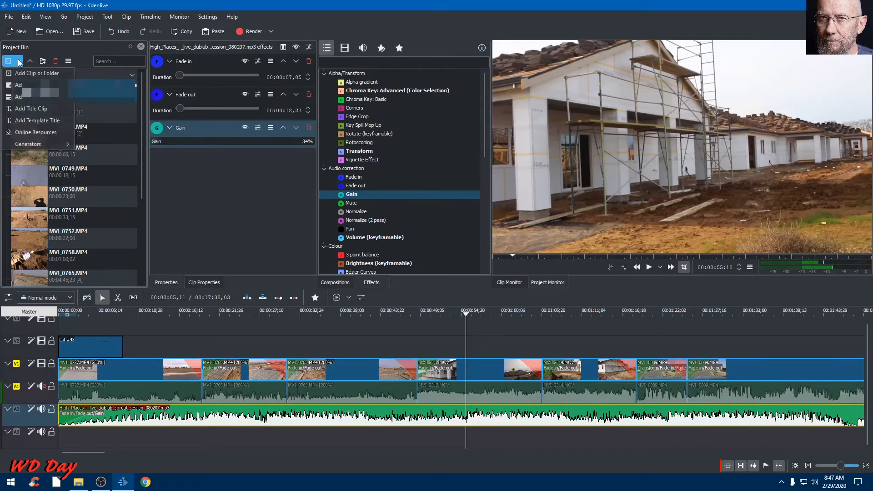
pyautogui.click(37, 108)
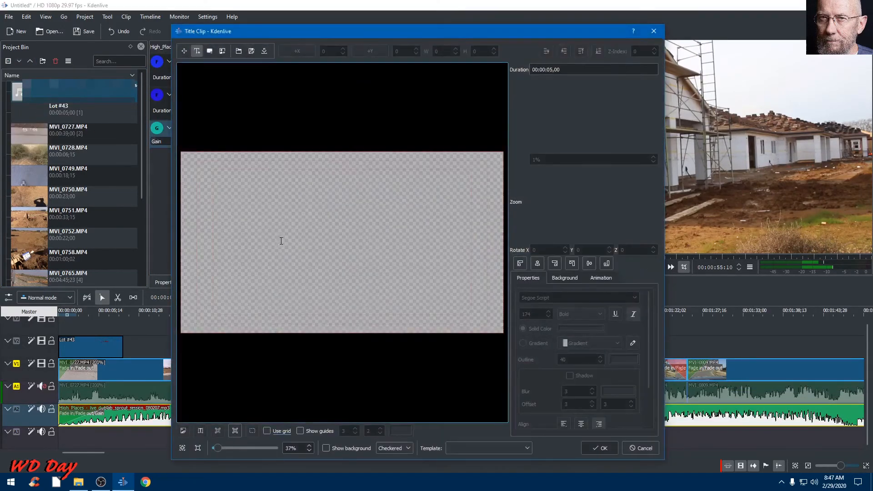
pyautogui.click(241, 202)
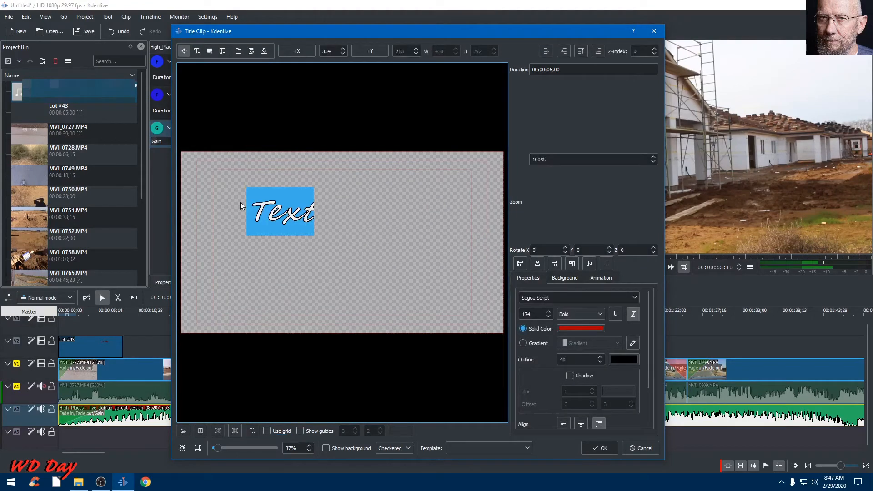
pyautogui.write('T')
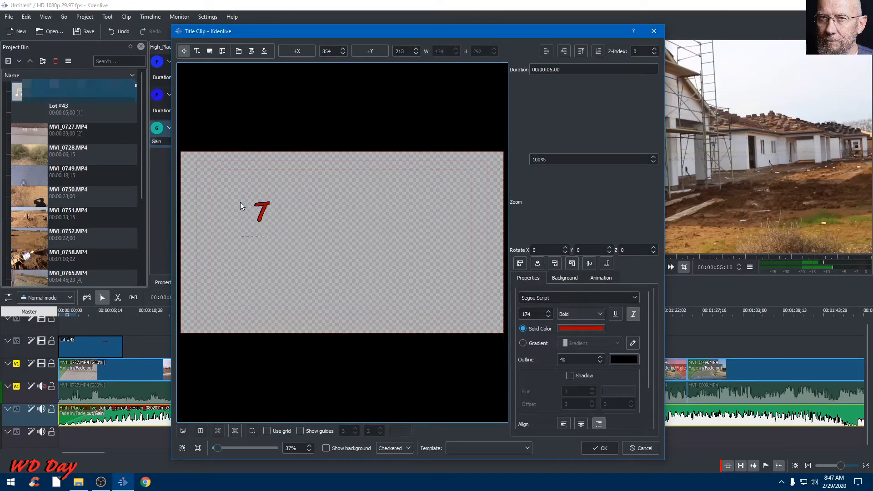
pyautogui.write('ime Lapse')
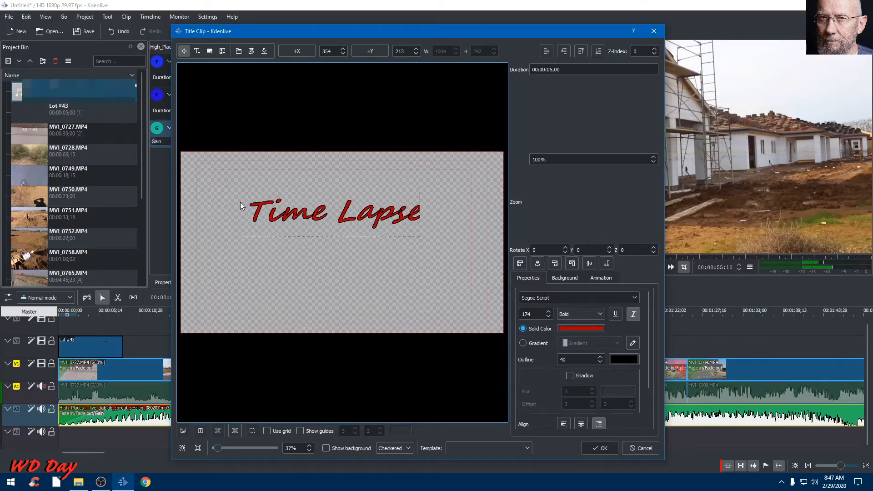
pyautogui.write('!')
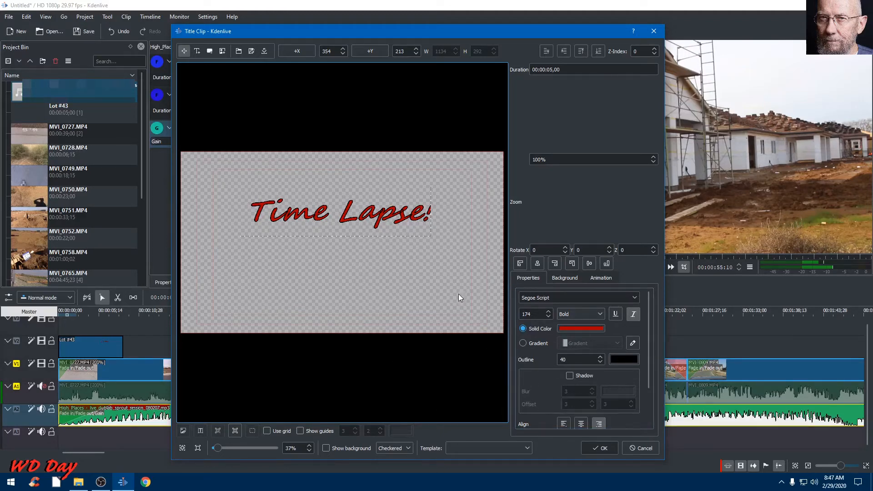
pyautogui.click(605, 449)
# Place the Time Lapse! title clip on the video track above the Lot #43 track, over the third clip of V1
pyautogui.click(416, 313)
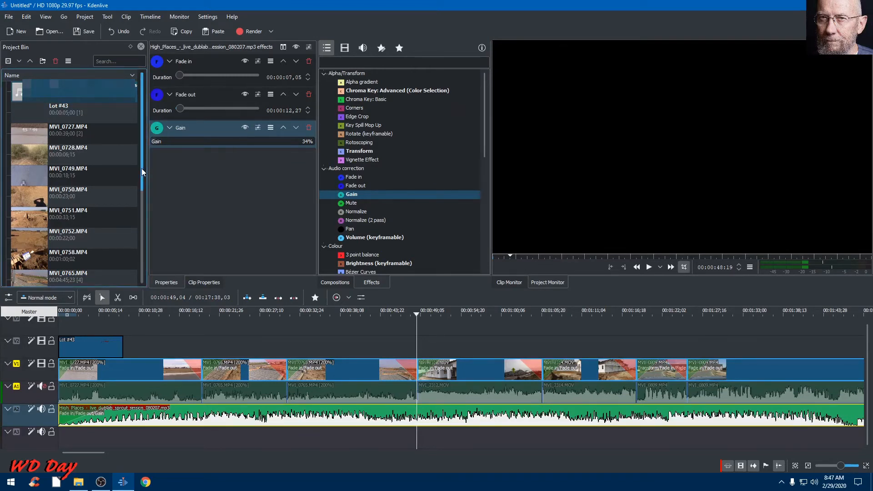
pyautogui.moveTo(143, 174); pyautogui.dragTo(138, 290)
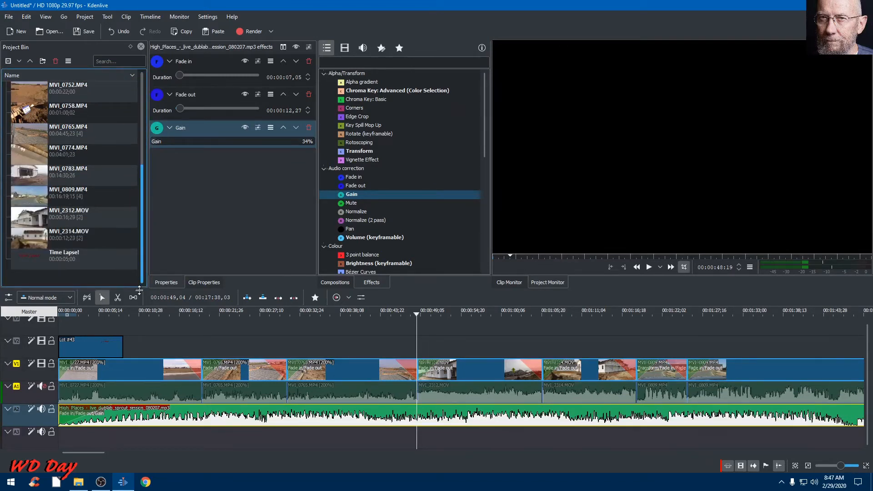
pyautogui.moveTo(63, 261); pyautogui.dragTo(343, 324)
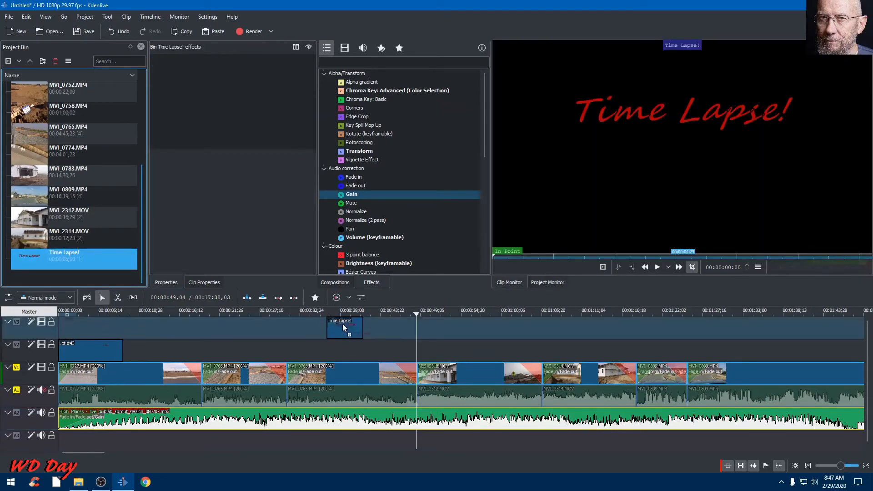
# Extend both ends of the Time Lapse! title across the join between V1's third and fourth clips, and play back that section
pyautogui.moveTo(405, 333); pyautogui.dragTo(461, 334)
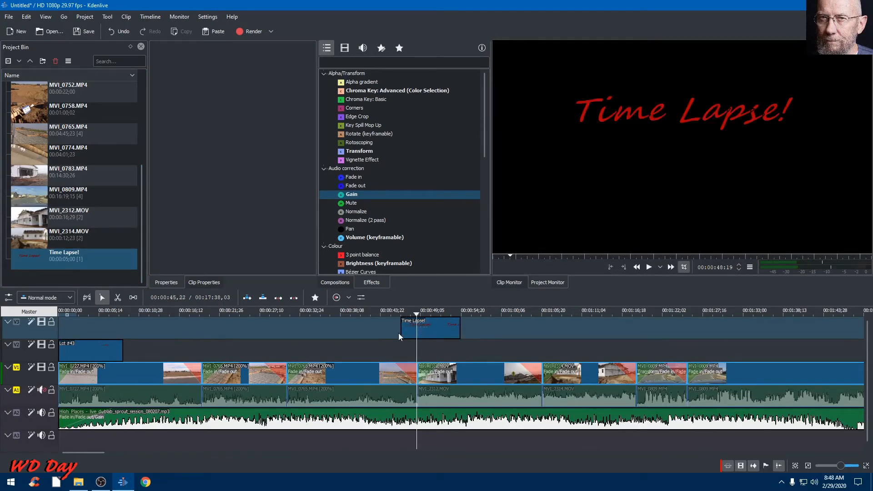
pyautogui.moveTo(397, 332); pyautogui.dragTo(379, 336)
pyautogui.click(371, 309)
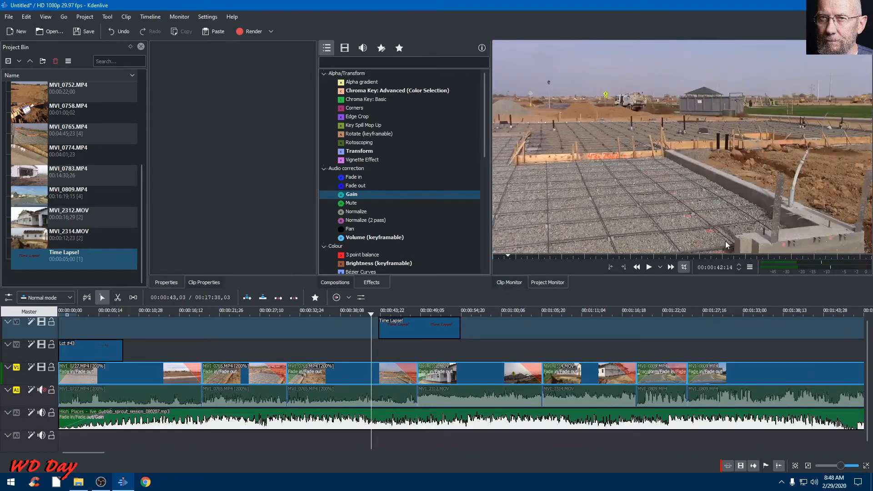
pyautogui.click(649, 268)
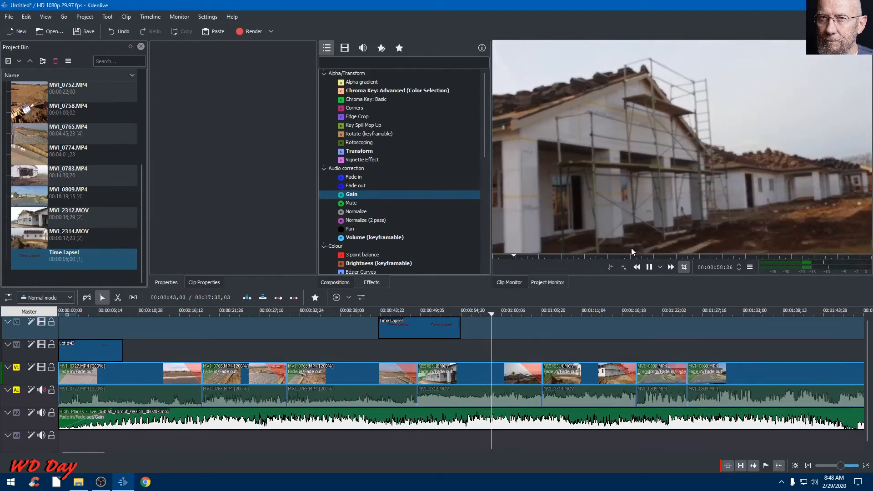
pyautogui.click(648, 267)
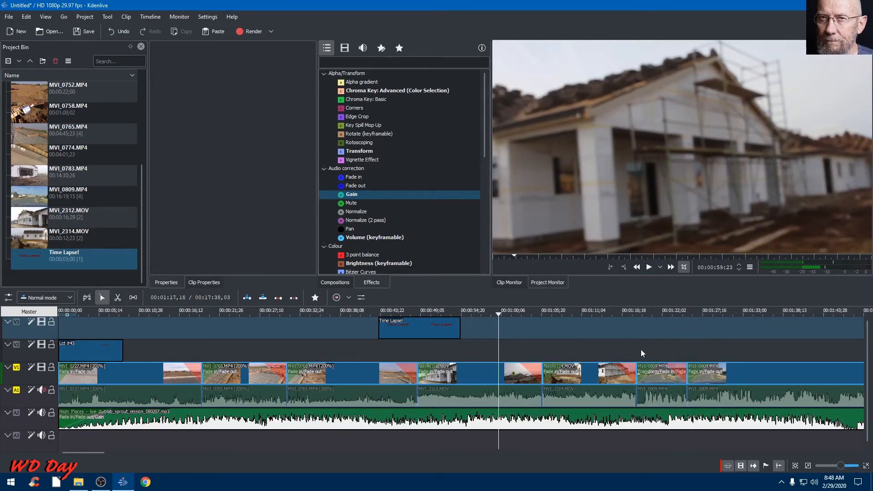
# Create a title clip with the text "Next Time Lapse", positioned near the frame's upper-left corner at X 16, Y 29
pyautogui.click(637, 314)
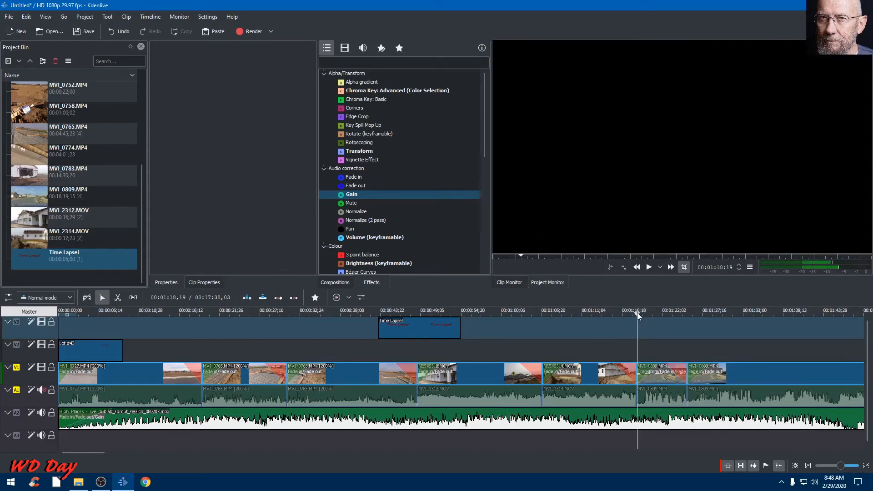
pyautogui.click(20, 63)
pyautogui.click(28, 110)
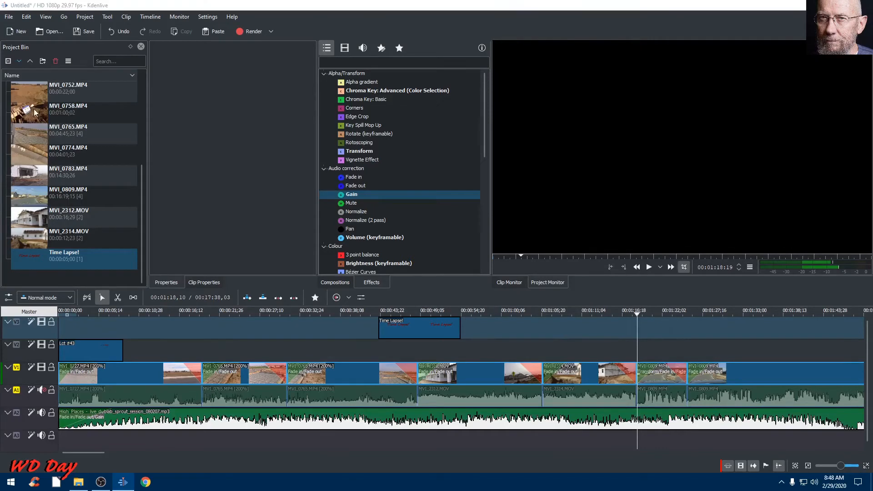
pyautogui.click(265, 233)
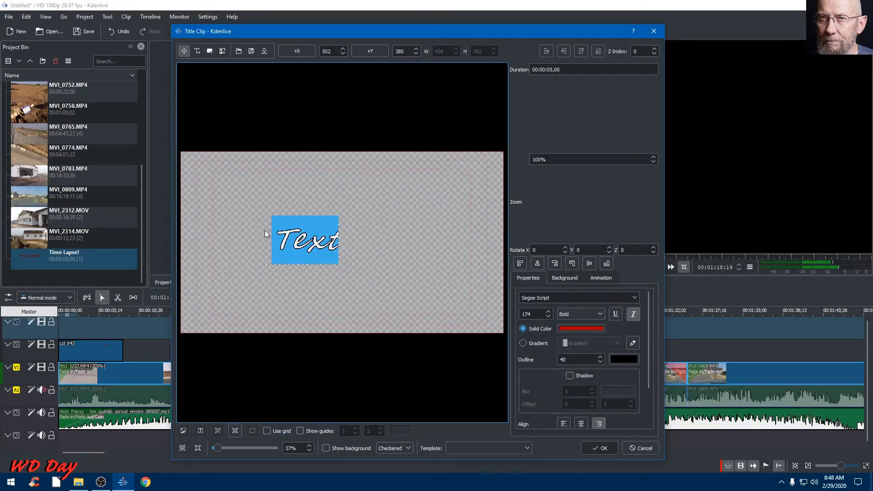
pyautogui.write('Ne')
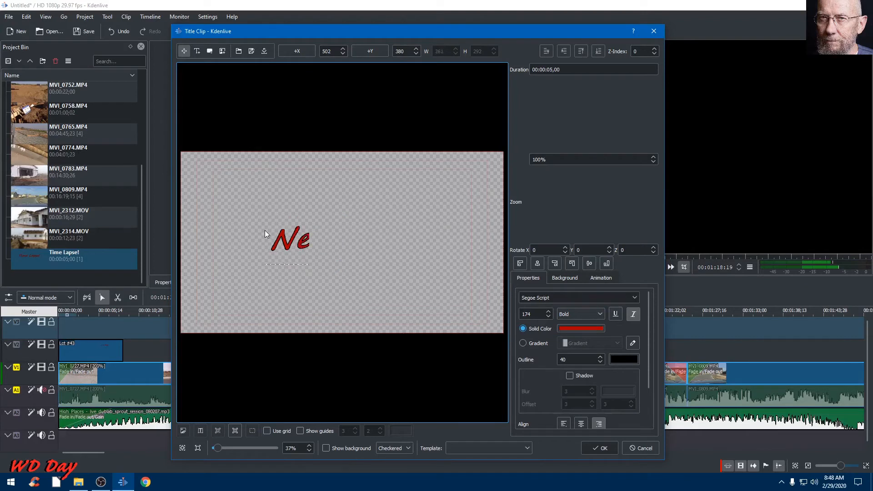
pyautogui.write('xt T')
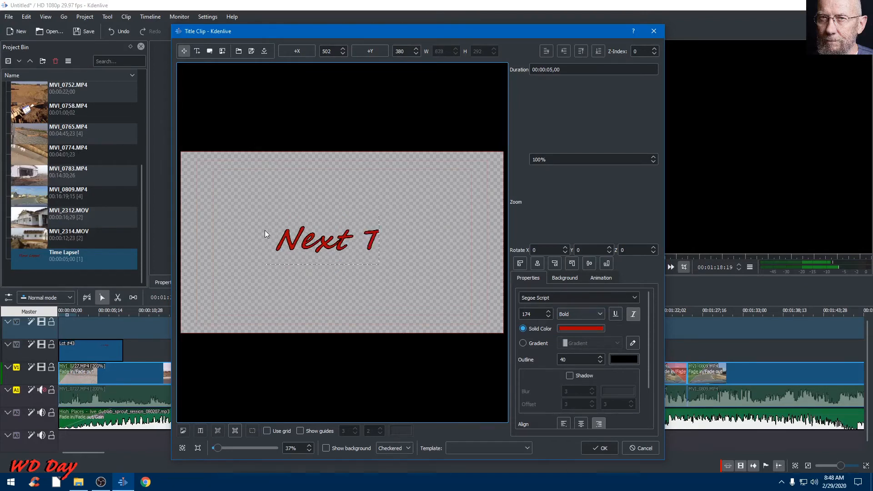
pyautogui.write('ime L')
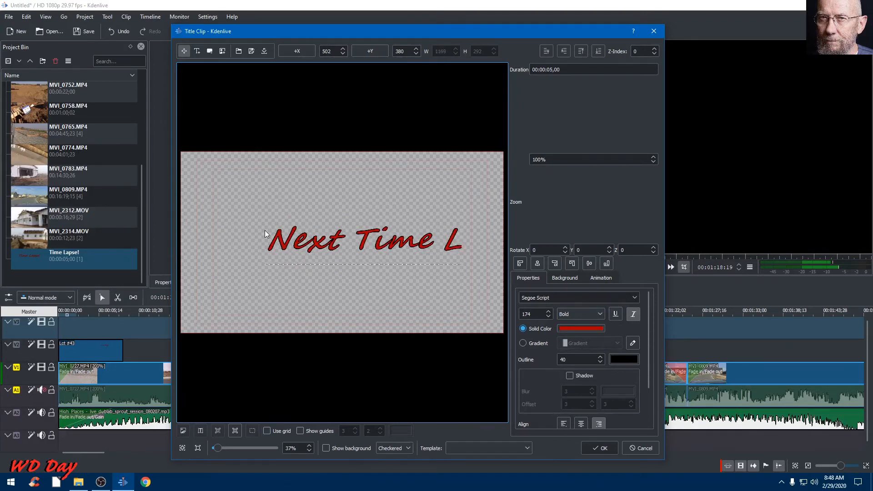
pyautogui.write('aps')
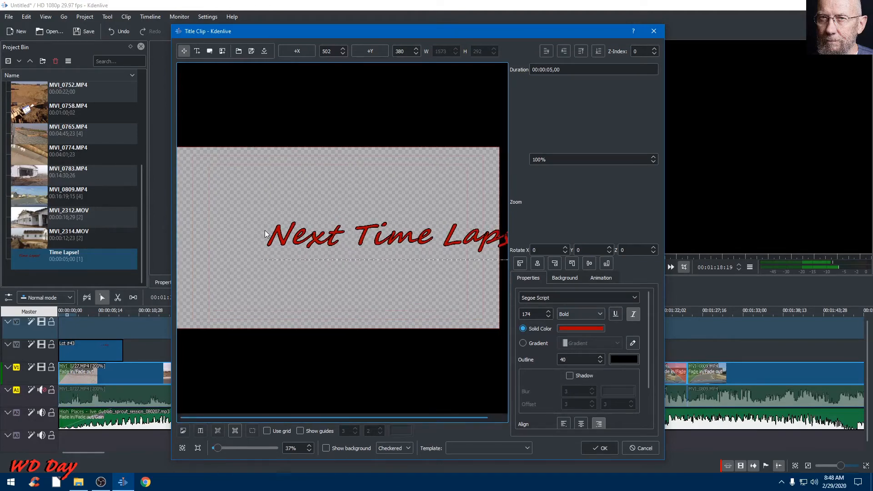
pyautogui.moveTo(400, 238); pyautogui.dragTo(320, 181)
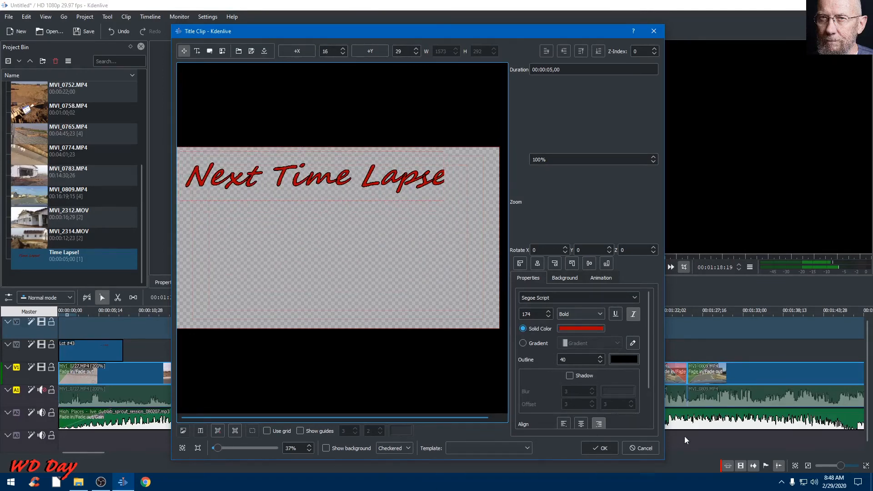
pyautogui.click(602, 448)
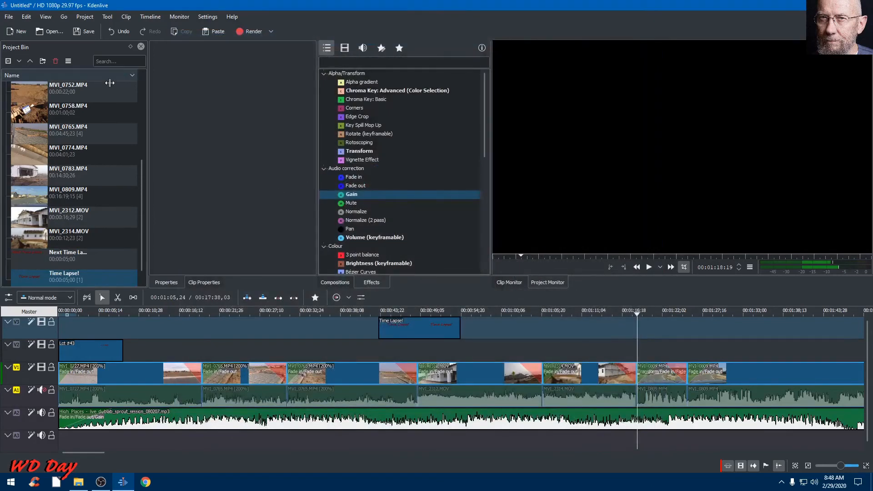
# Place the Next Time Lapse title on V2 across the join between V1's fifth and sixth clips, and extend its end slightly
pyautogui.moveTo(70, 256); pyautogui.dragTo(602, 353)
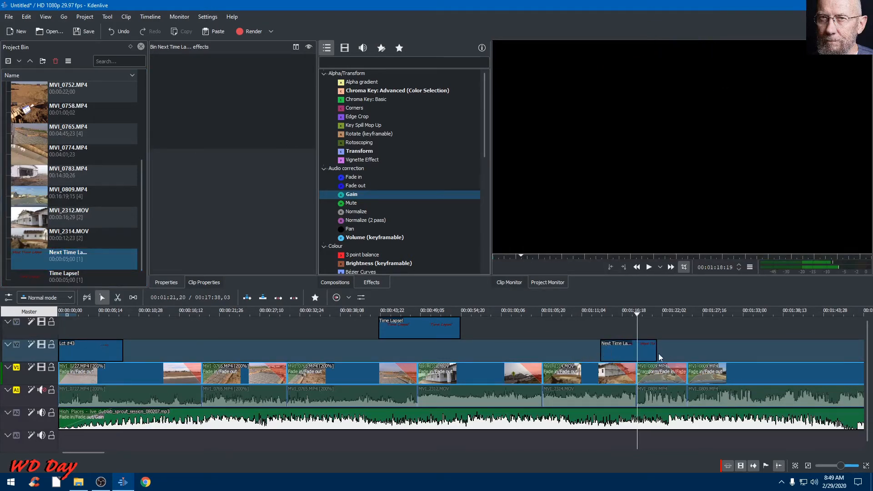
pyautogui.moveTo(656, 353); pyautogui.dragTo(662, 352)
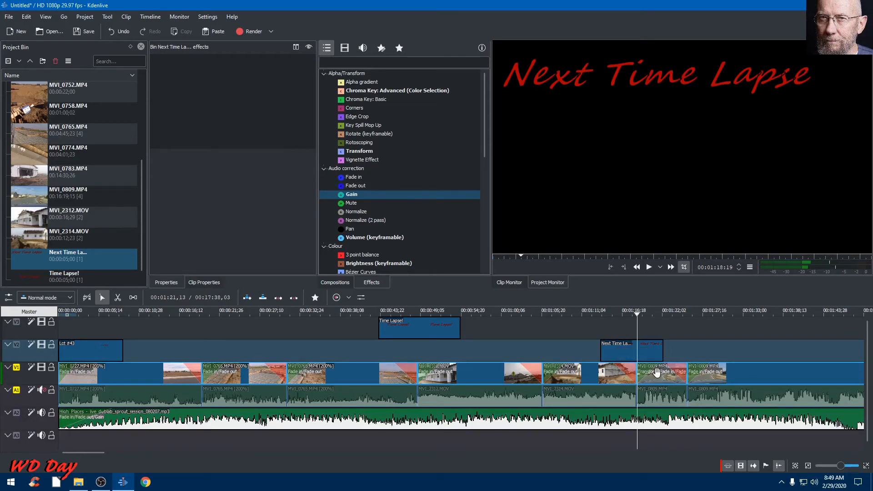
# Shorten the fades of the zoomed MVI_0809.MP4 clip to 00:00:01,16 for Fade in and 00:00:01,24 for Fade out
pyautogui.click(648, 374)
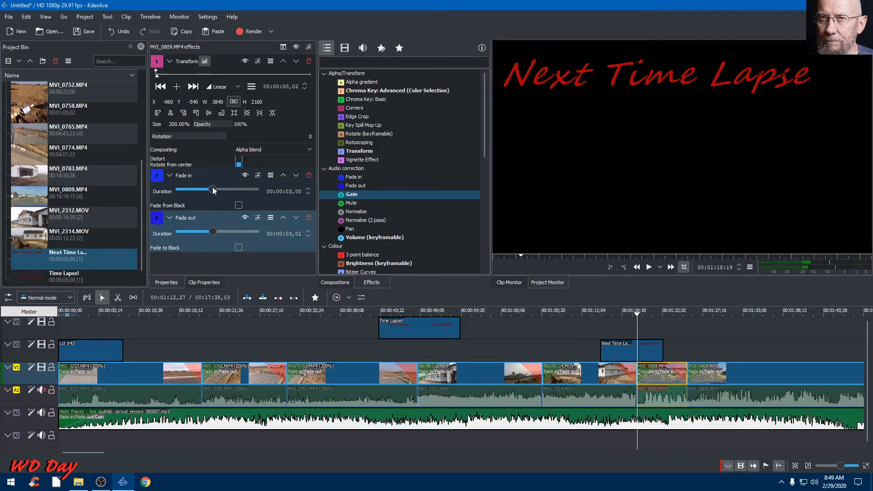
pyautogui.moveTo(213, 190); pyautogui.dragTo(197, 191)
pyautogui.moveTo(222, 235); pyautogui.dragTo(201, 235)
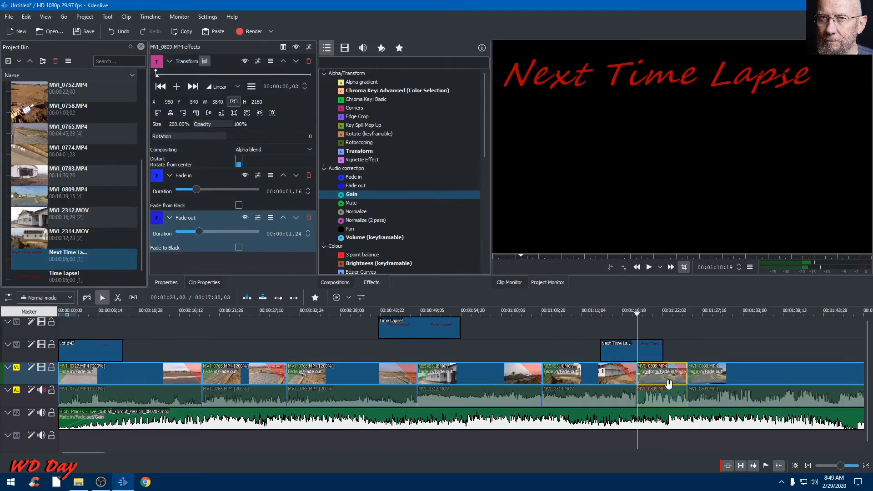
# Play back the timeline from about 00:01:10 to check the Next Time Lapse title and the shortened fades
pyautogui.click(574, 311)
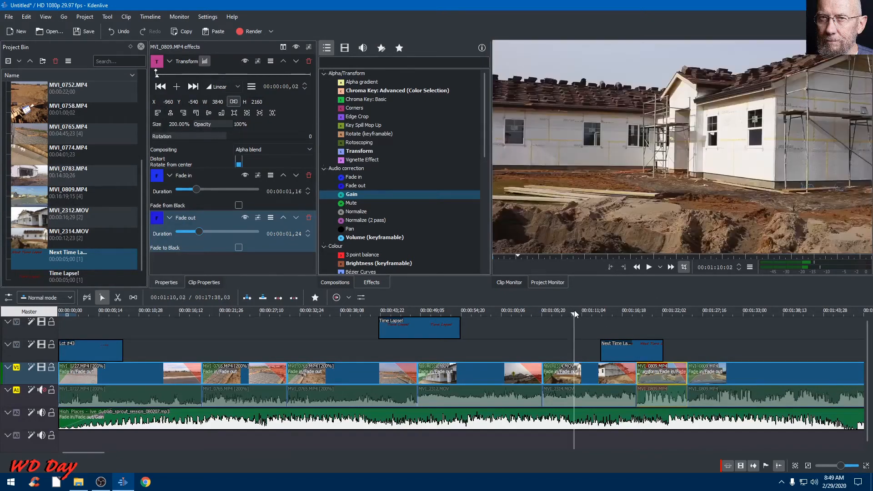
pyautogui.click(649, 267)
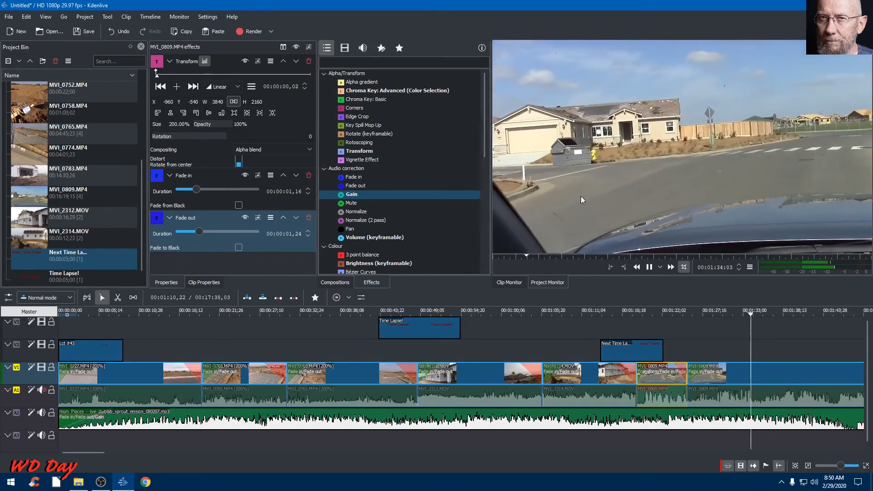
pyautogui.click(649, 268)
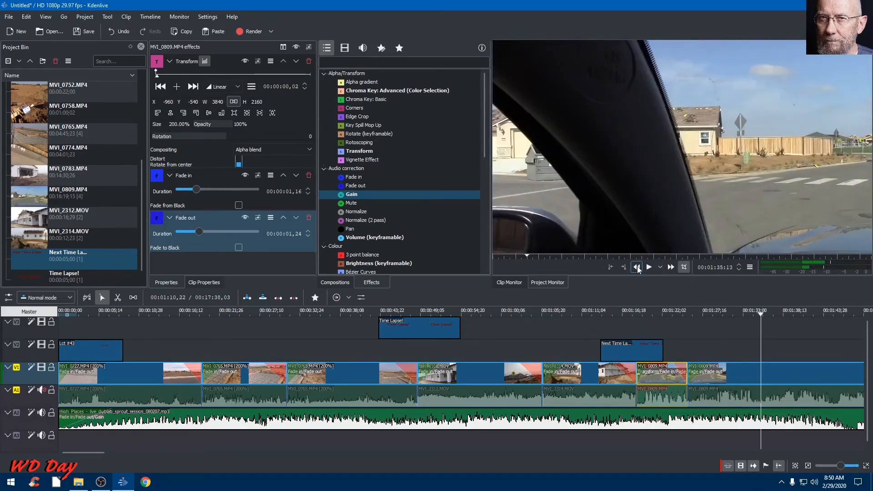
pyautogui.click(638, 268)
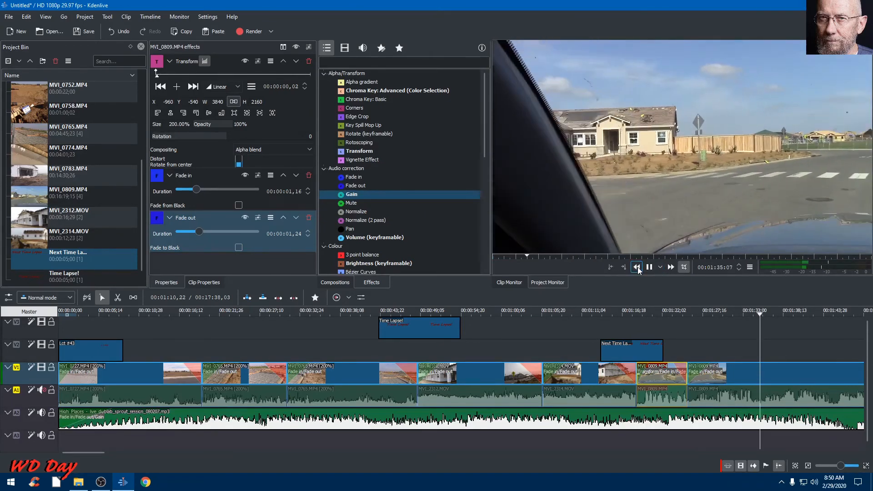
pyautogui.click(647, 267)
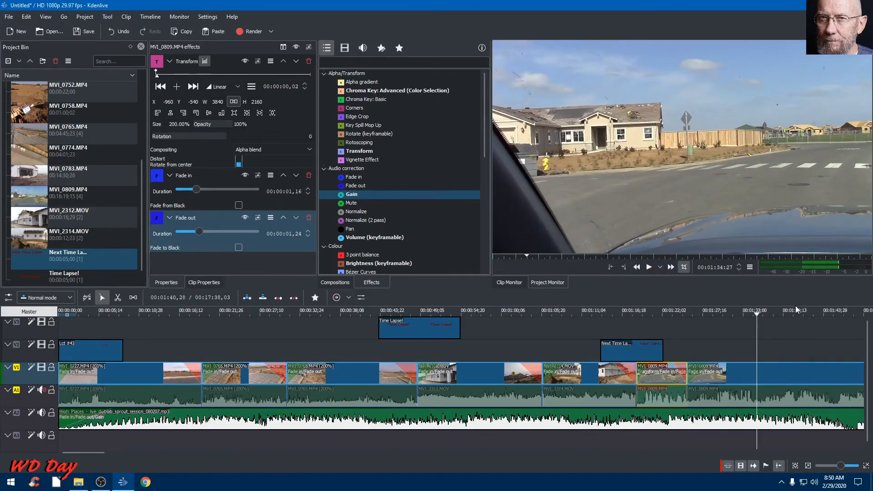
# Create a title clip at the start of the timeline with the two-line text "Kdenlive 19.12.01" and "Render Speed!"
pyautogui.click(102, 375)
pyautogui.press('Home')
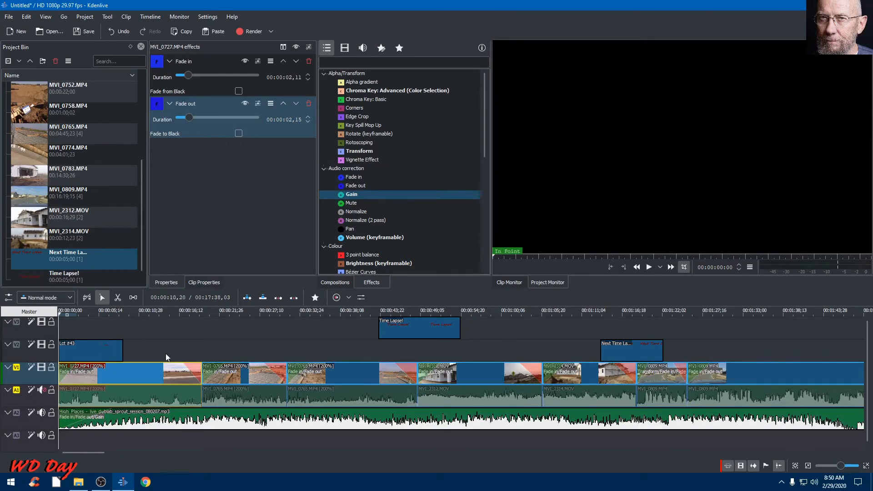
pyautogui.click(19, 61)
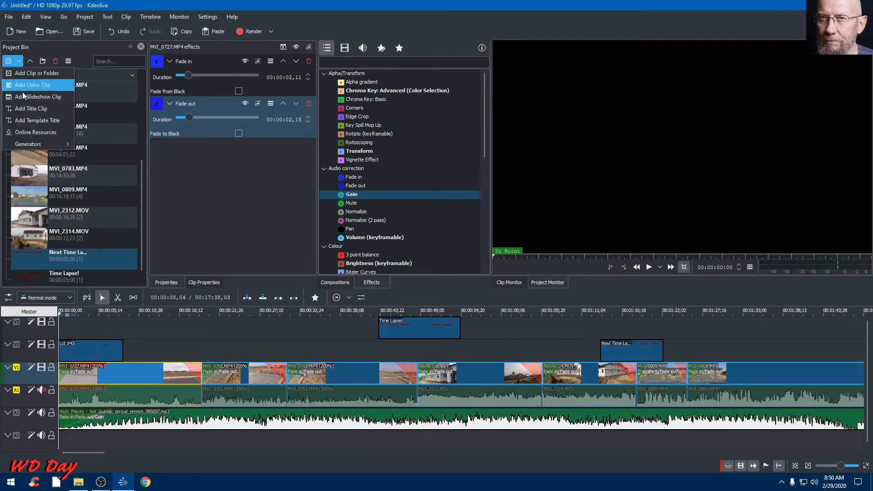
pyautogui.click(42, 110)
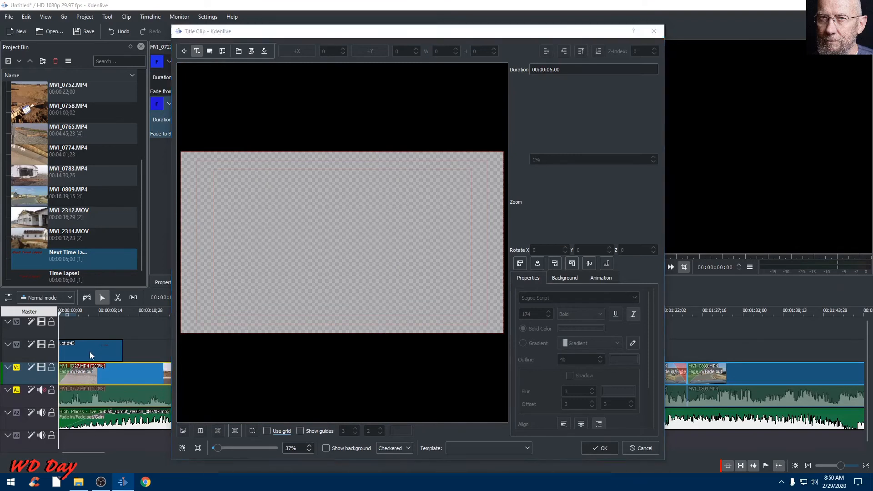
pyautogui.click(235, 197)
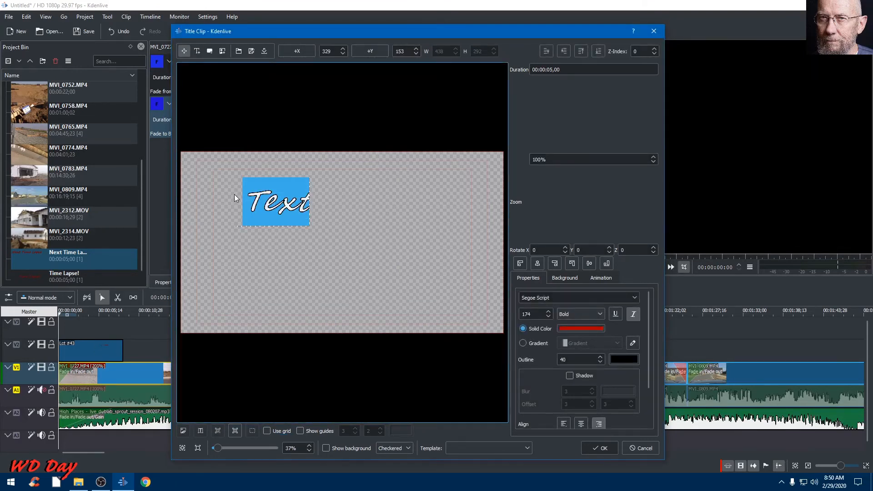
pyautogui.write('Kde')
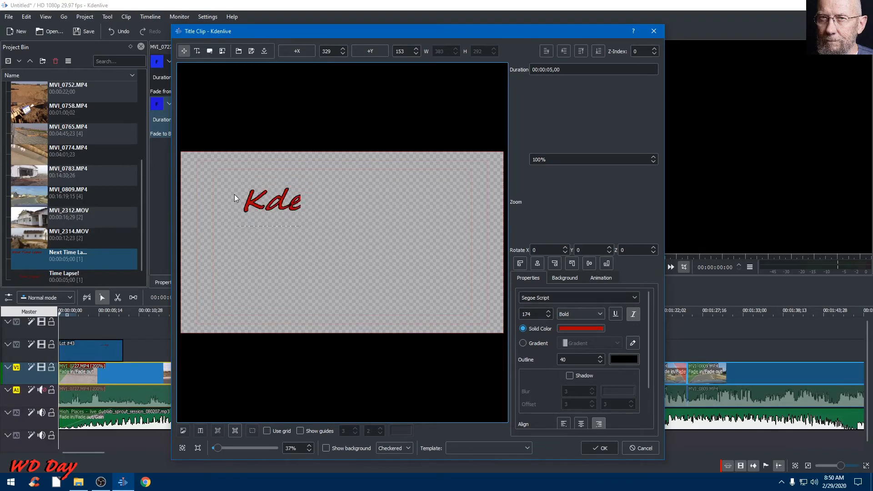
pyautogui.write('nli')
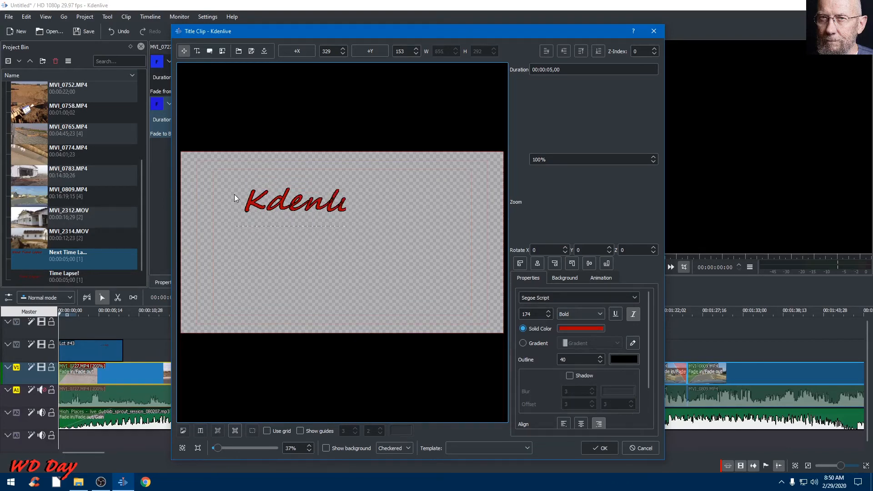
pyautogui.write('ve')
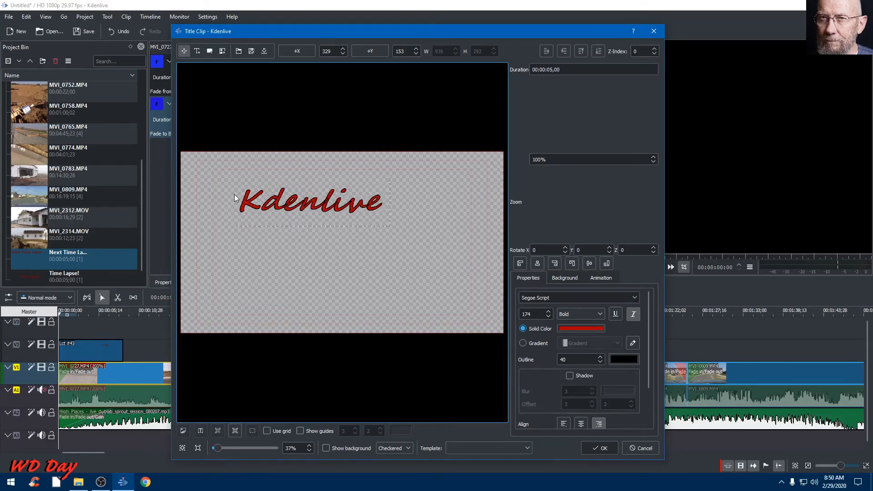
pyautogui.write(' 19.12.0')
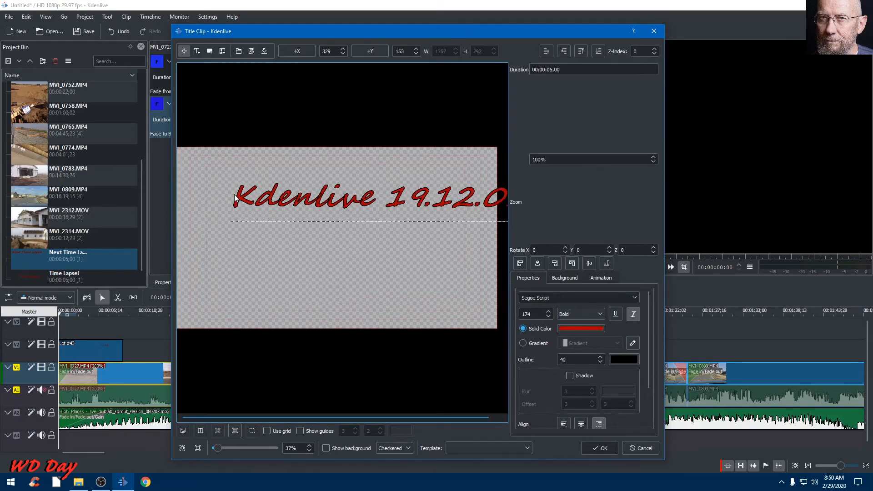
pyautogui.write('1')
pyautogui.press('Return')
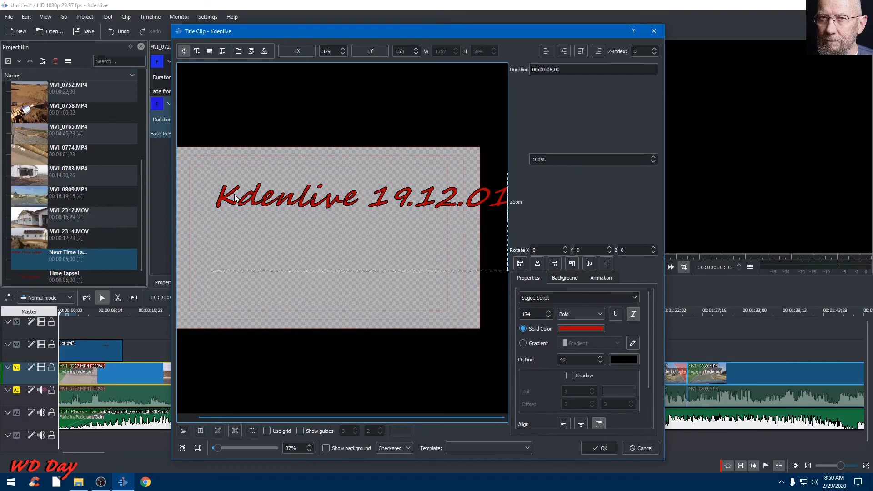
pyautogui.write('Render')
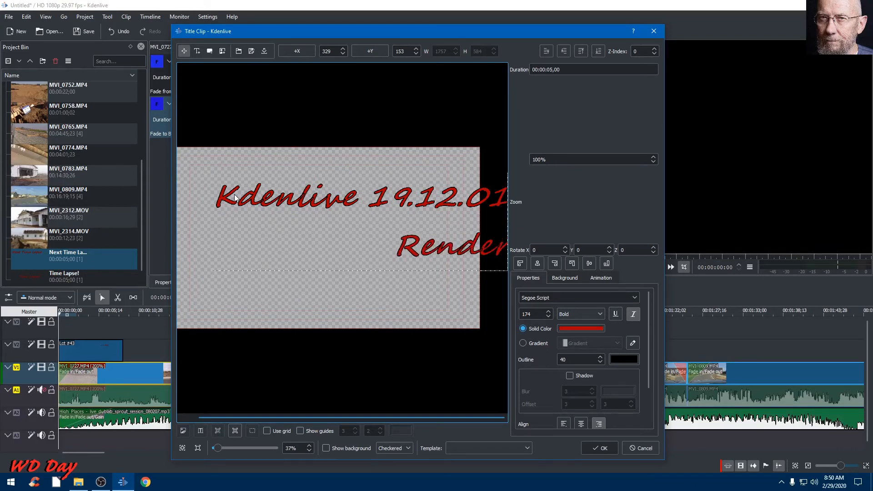
pyautogui.write('Speed')
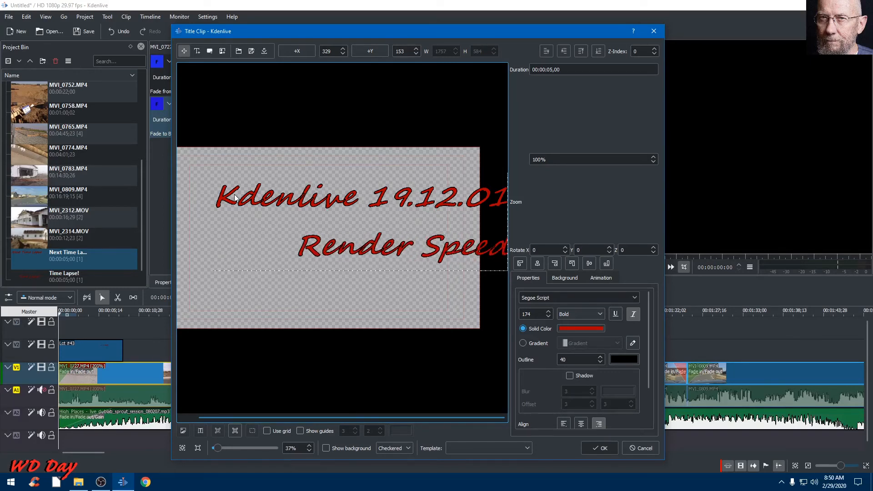
pyautogui.write('!')
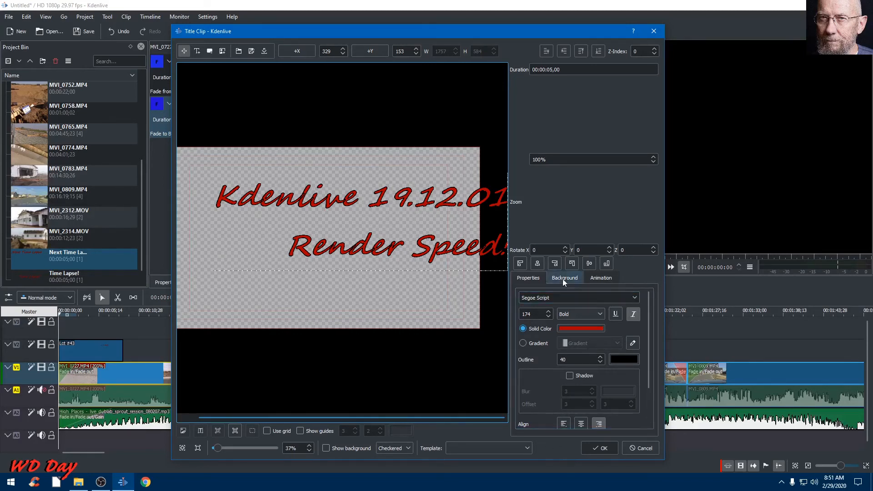
# Move the title text to X 134, Y 37, reduce its font size to 158 and save the title clip
pyautogui.click(339, 284)
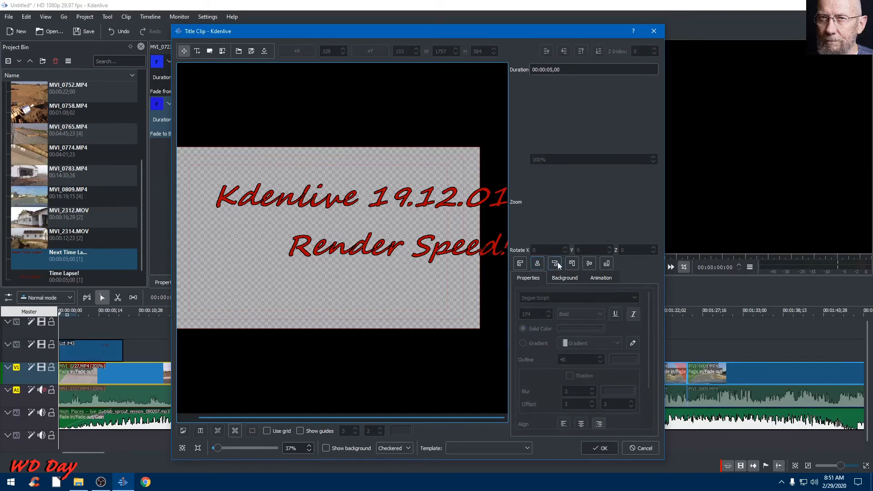
pyautogui.moveTo(386, 219); pyautogui.dragTo(355, 198)
pyautogui.scroll(-9, 548, 316)
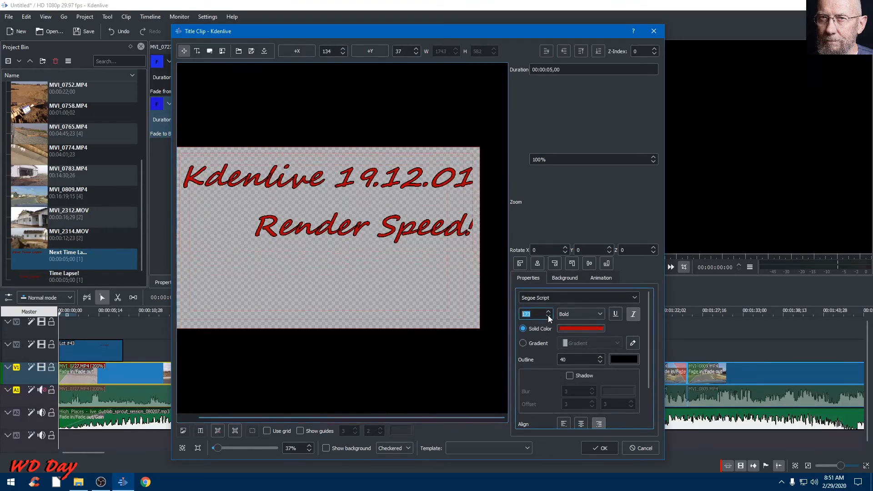
pyautogui.scroll(-7, 551, 315)
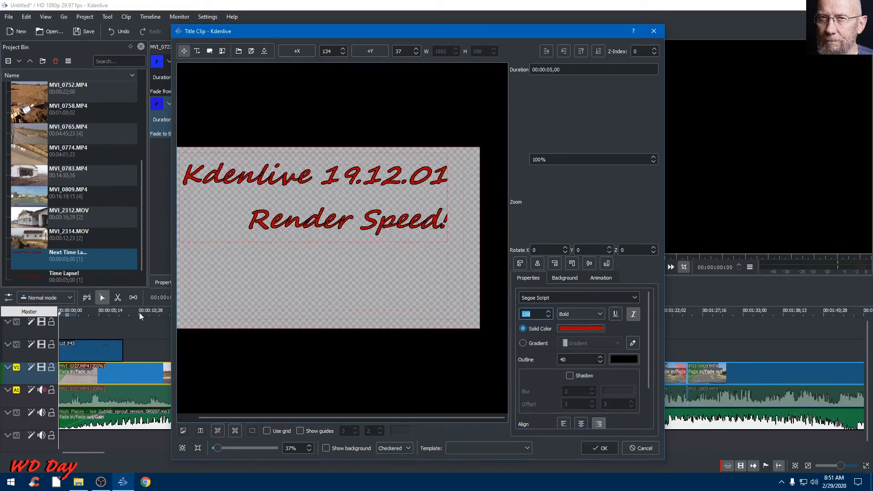
pyautogui.click(86, 348)
pyautogui.click(603, 448)
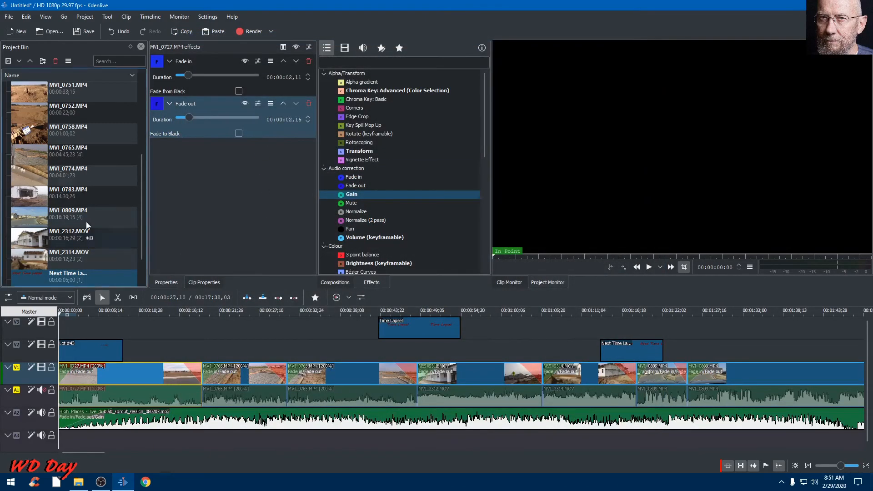
# Place the Kdenlive 19 title at the start of the topmost video track, extend its end, and move the Lot #43 title to start right after it
pyautogui.scroll(-2, 110, 163)
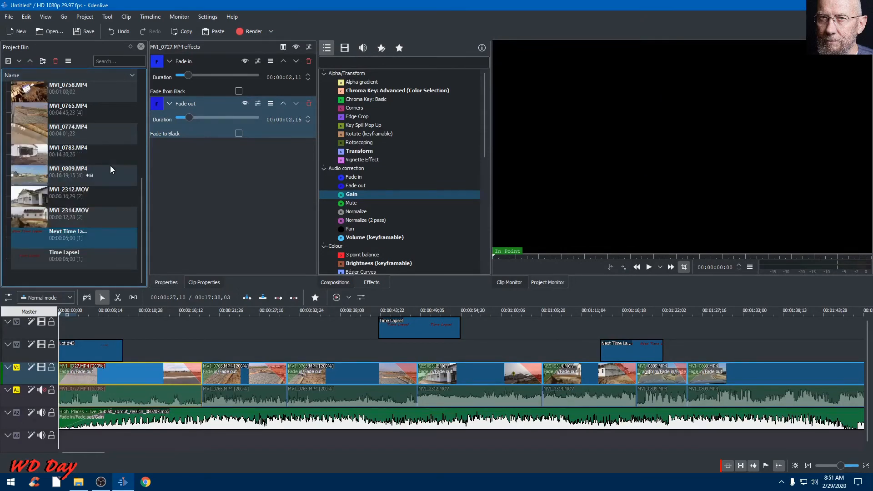
pyautogui.scroll(5, 113, 169)
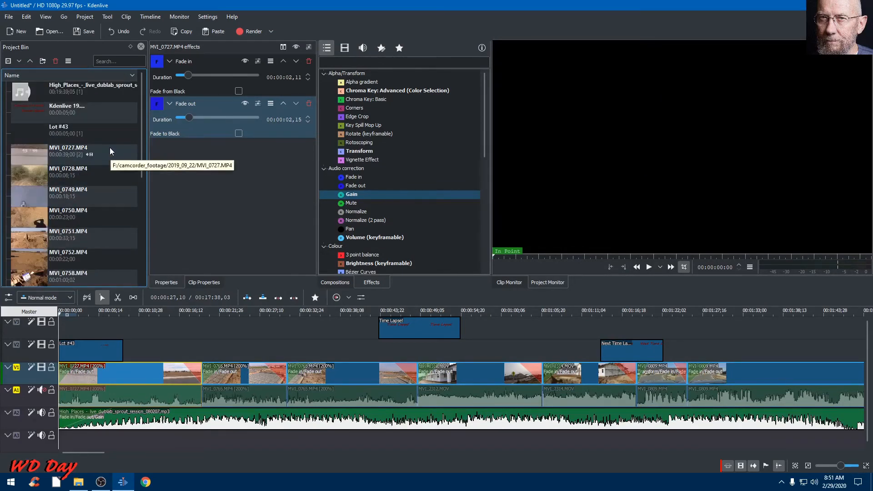
pyautogui.moveTo(84, 108); pyautogui.dragTo(81, 329)
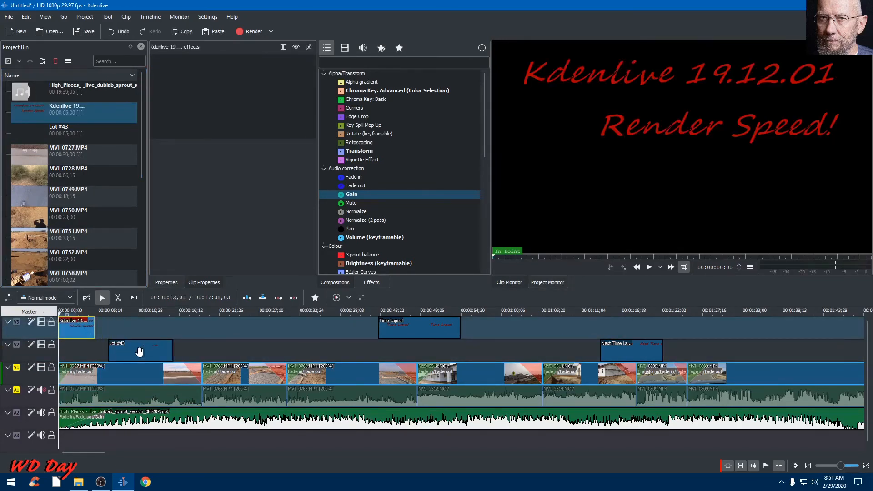
pyautogui.moveTo(138, 357)
pyautogui.mouseDown()
pyautogui.moveTo(157, 357)
pyautogui.moveTo(134, 355)
pyautogui.moveTo(144, 353)
pyautogui.mouseUp()
pyautogui.moveTo(96, 329); pyautogui.dragTo(109, 330)
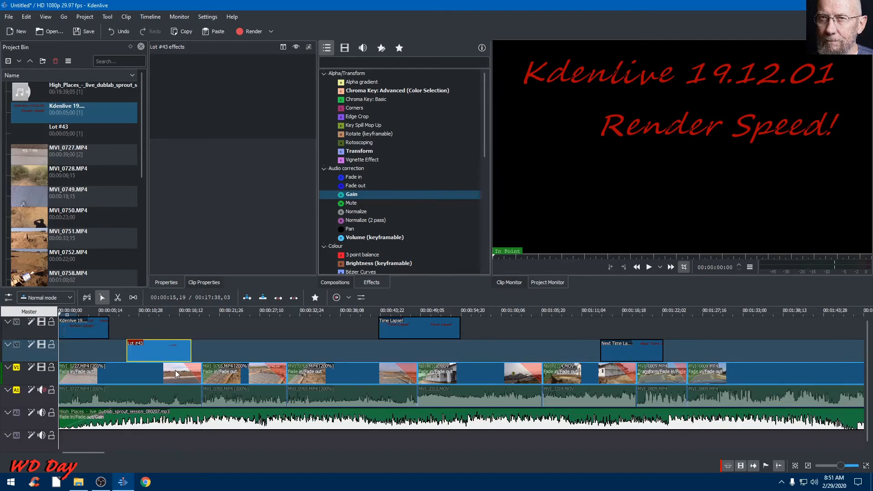
pyautogui.moveTo(152, 349); pyautogui.dragTo(135, 349)
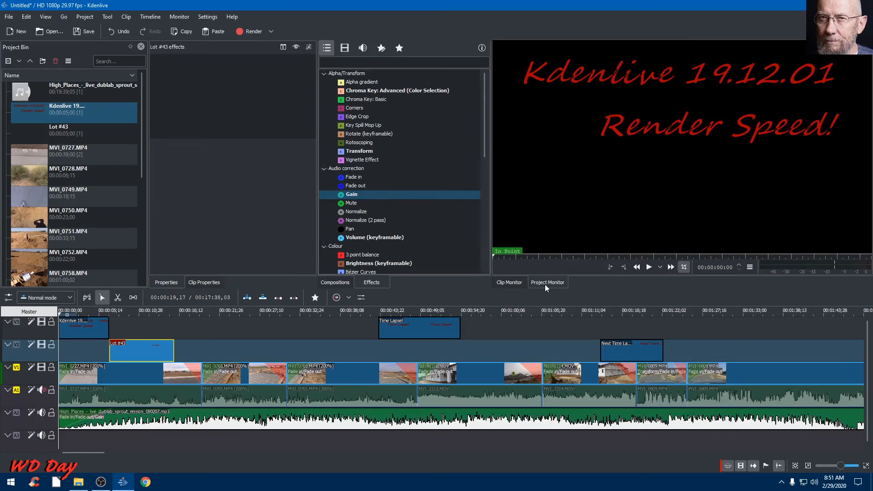
# Play back the timeline from the start to check the opening title and the Lot #43 title
pyautogui.click(69, 375)
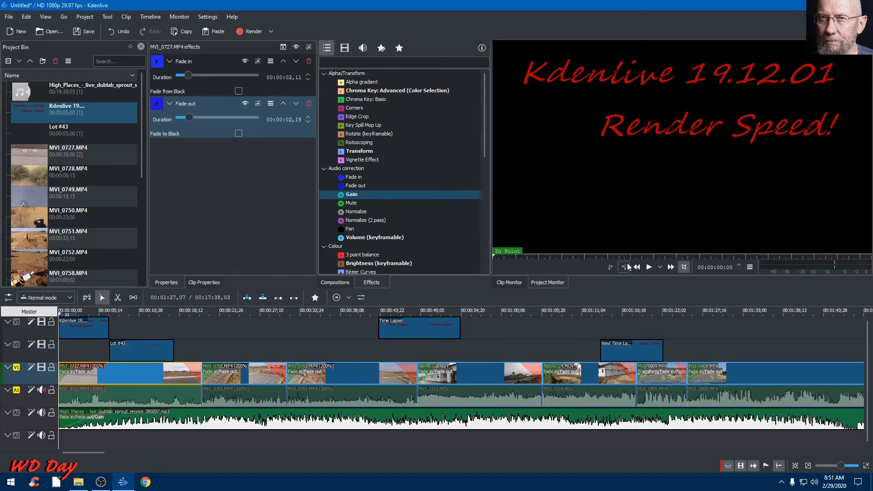
pyautogui.click(650, 268)
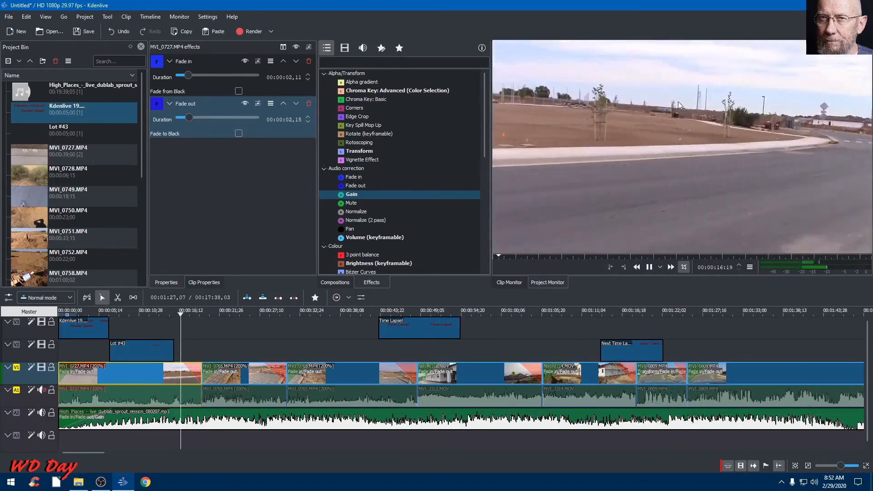
pyautogui.click(650, 267)
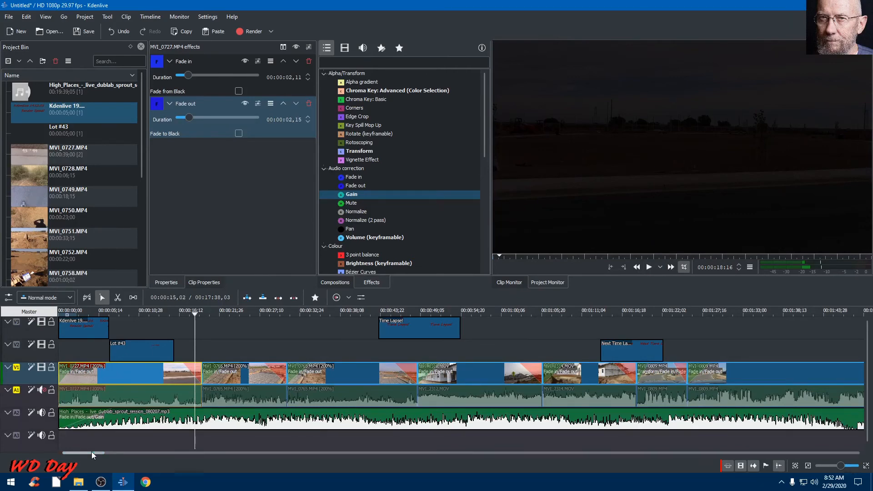
# Check the end of the timeline, where the last video clip and the music fade out, and return to the start
pyautogui.moveTo(106, 452); pyautogui.dragTo(480, 455)
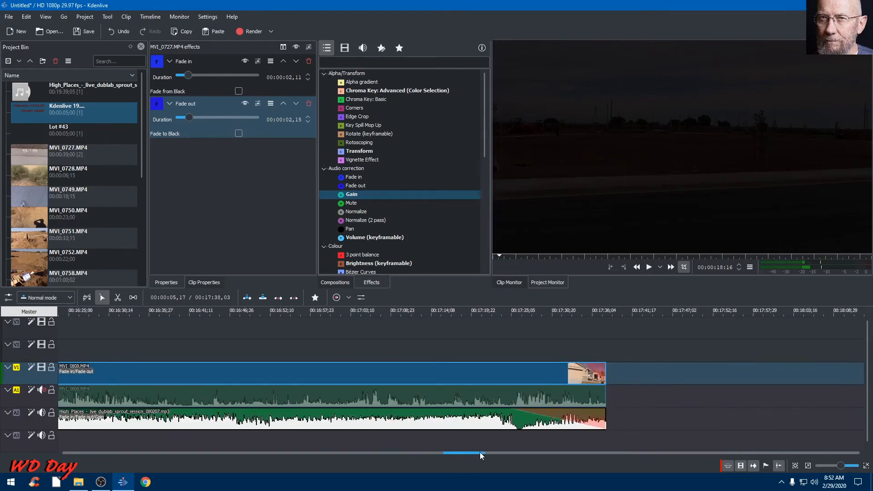
pyautogui.moveTo(480, 453); pyautogui.dragTo(489, 451)
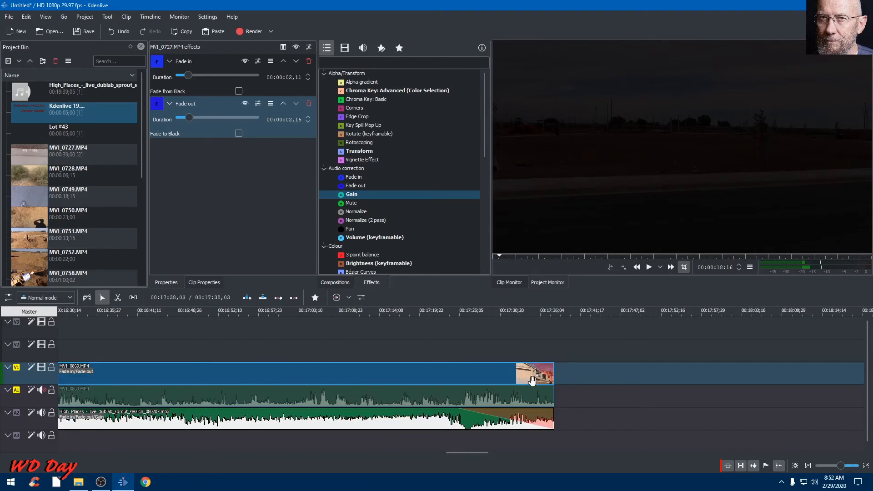
pyautogui.click(556, 311)
pyautogui.click(551, 311)
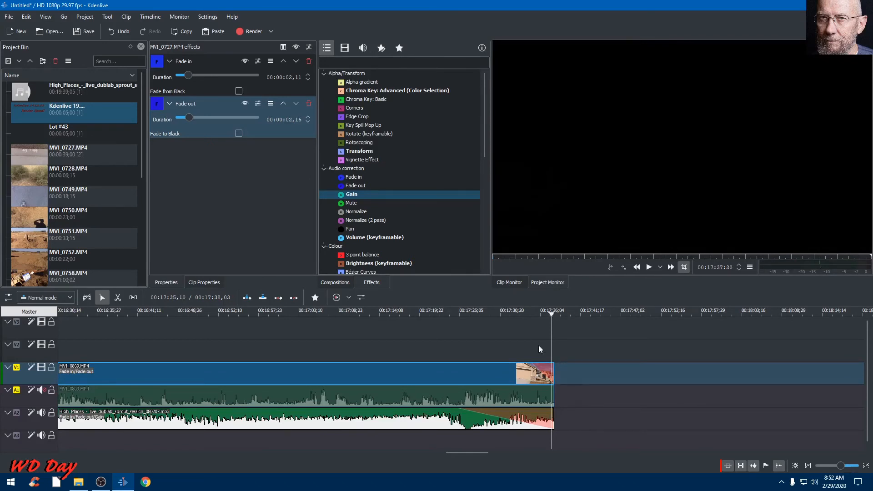
pyautogui.press('Home')
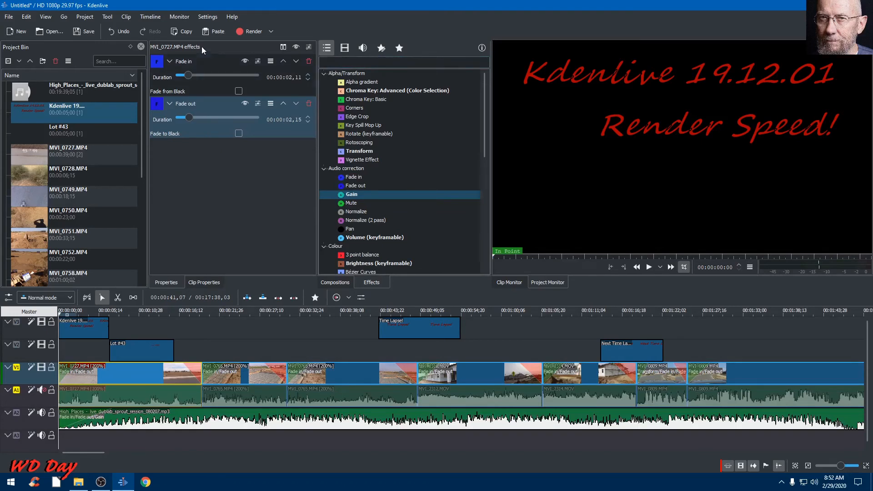
# Open the render settings and choose the custom MP4 high quality format
pyautogui.click(271, 31)
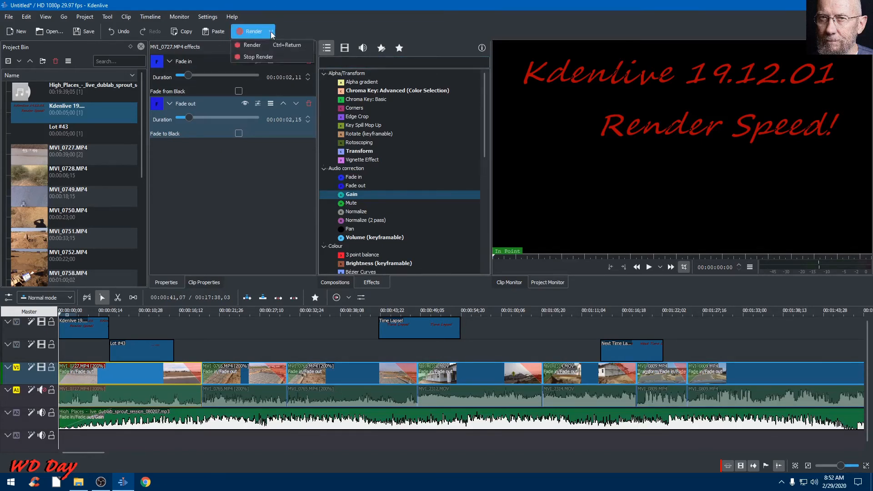
pyautogui.click(250, 45)
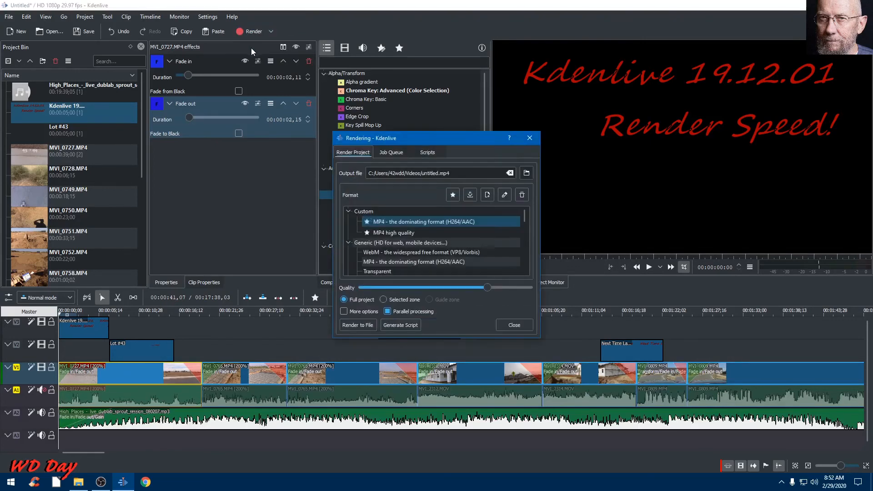
pyautogui.click(402, 232)
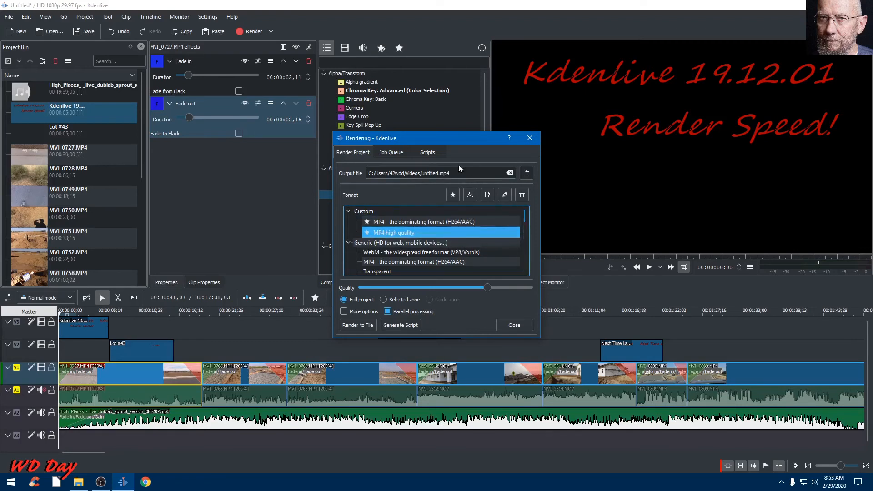
# Set the render output file to F:/working_vid/render_test.mp4
pyautogui.click(526, 173)
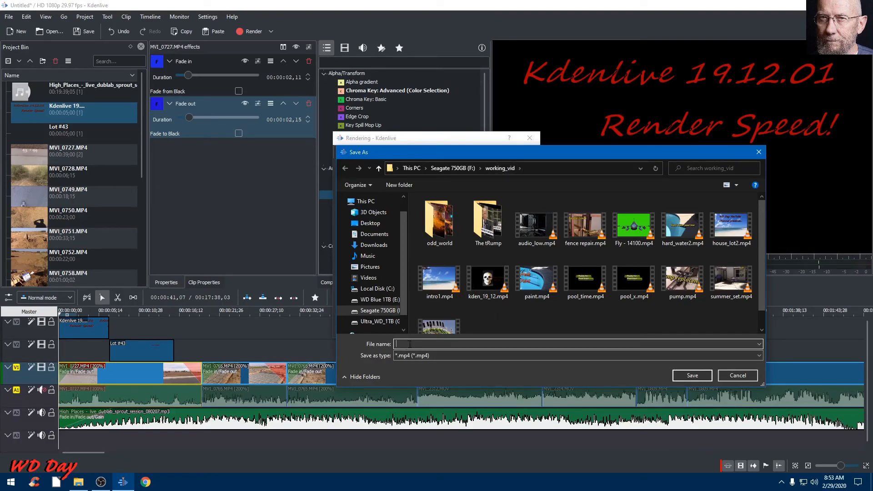
pyautogui.write('render_test')
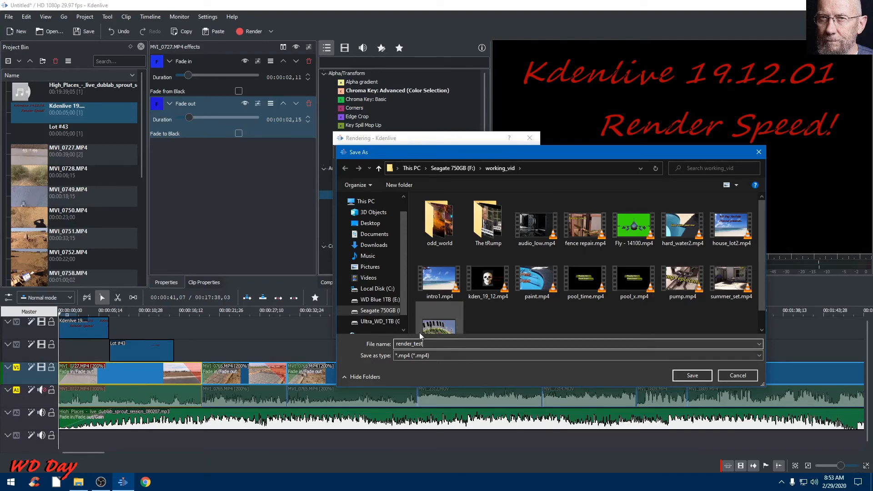
pyautogui.click(692, 375)
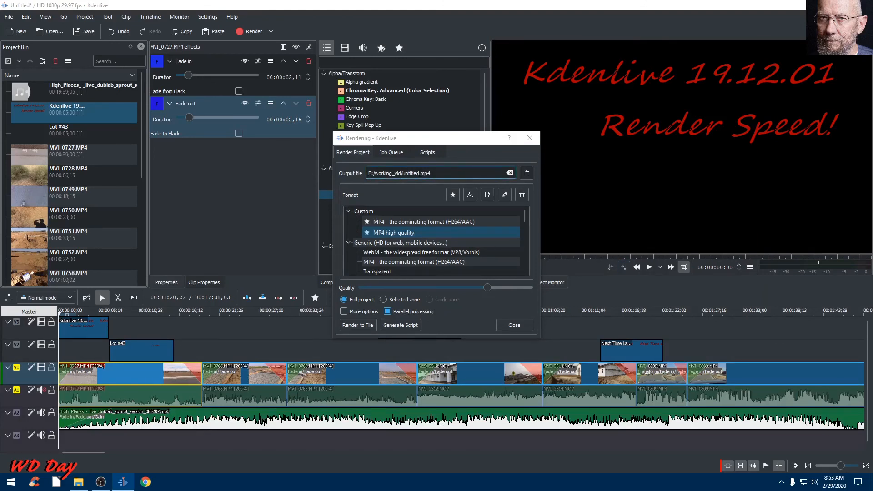
pyautogui.moveTo(417, 173); pyautogui.dragTo(403, 173)
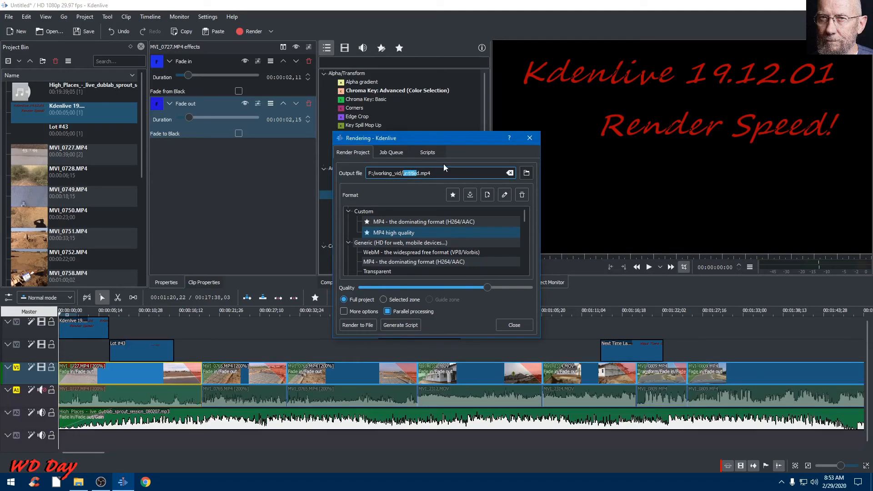
pyautogui.write('ren')
pyautogui.click(431, 170)
pyautogui.press('BackSpace')
# Show the additional render options, render the full project to file, and close the rendering window once the job is finished
pyautogui.click(345, 311)
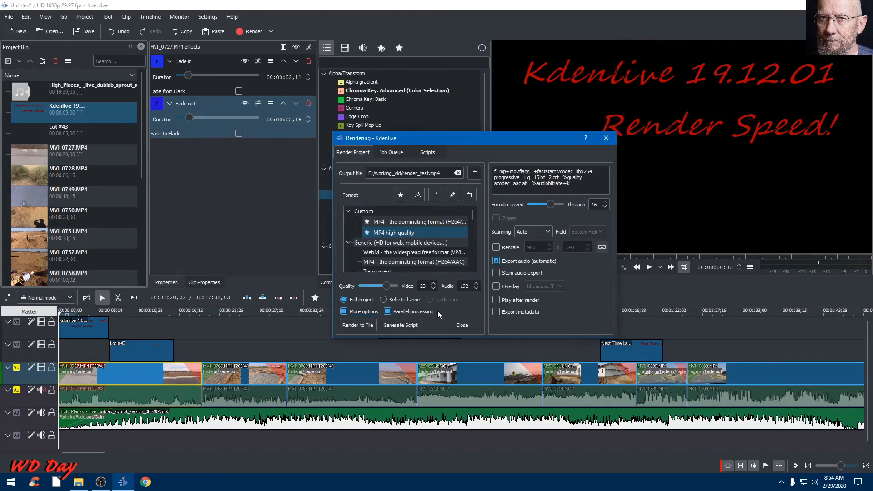
pyautogui.click(356, 325)
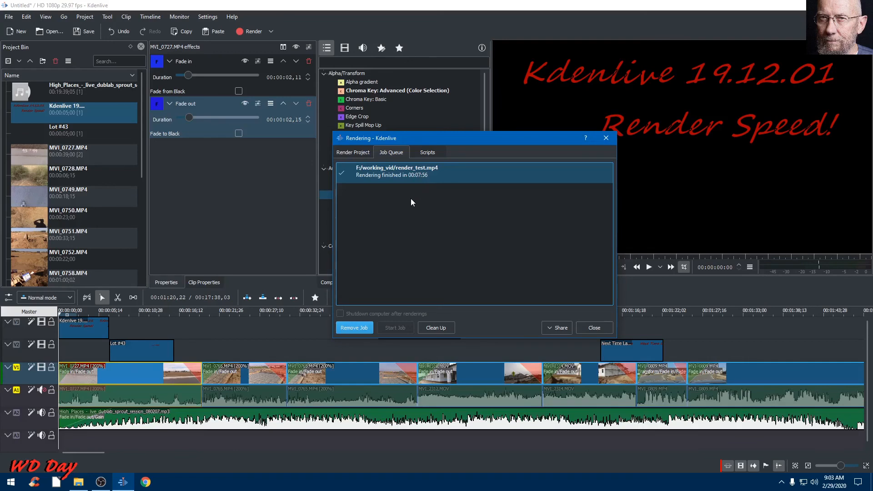
pyautogui.click(601, 328)
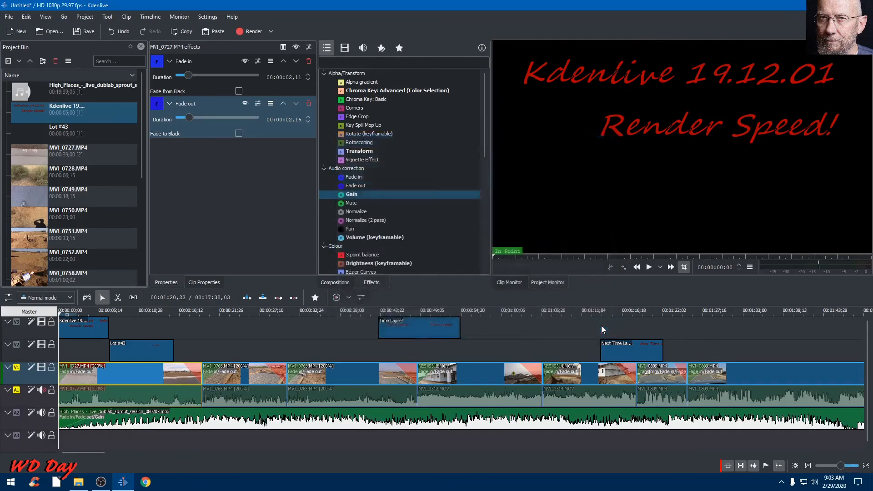